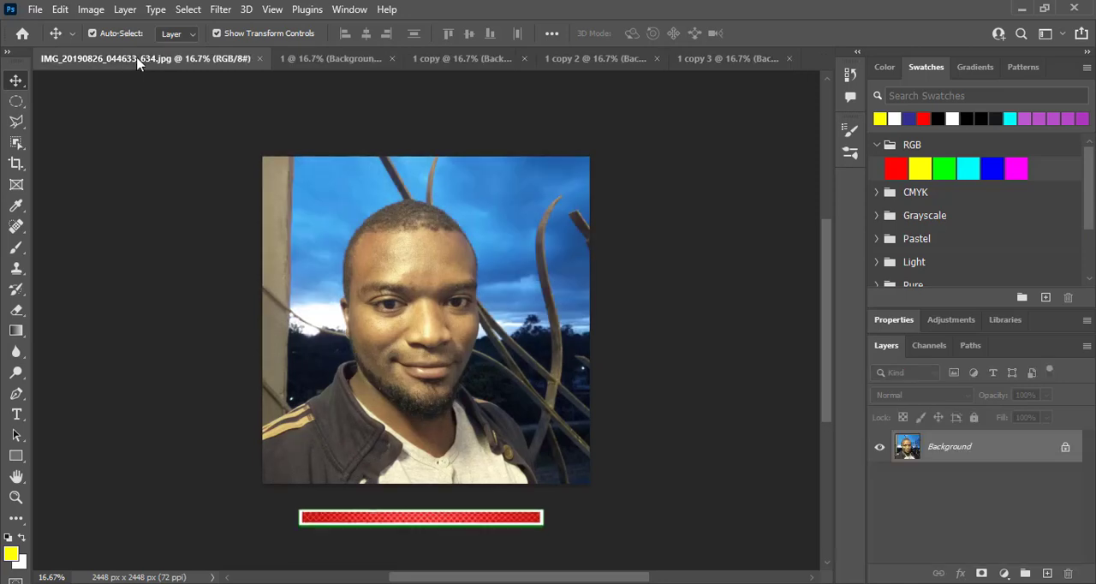
Step: Examine the sky-replaced versions of the portrait in documents 1, 1 copy, 1 copy 2 and 1 copy 3
{"action": "left_click", "coordinate": [330, 60]}
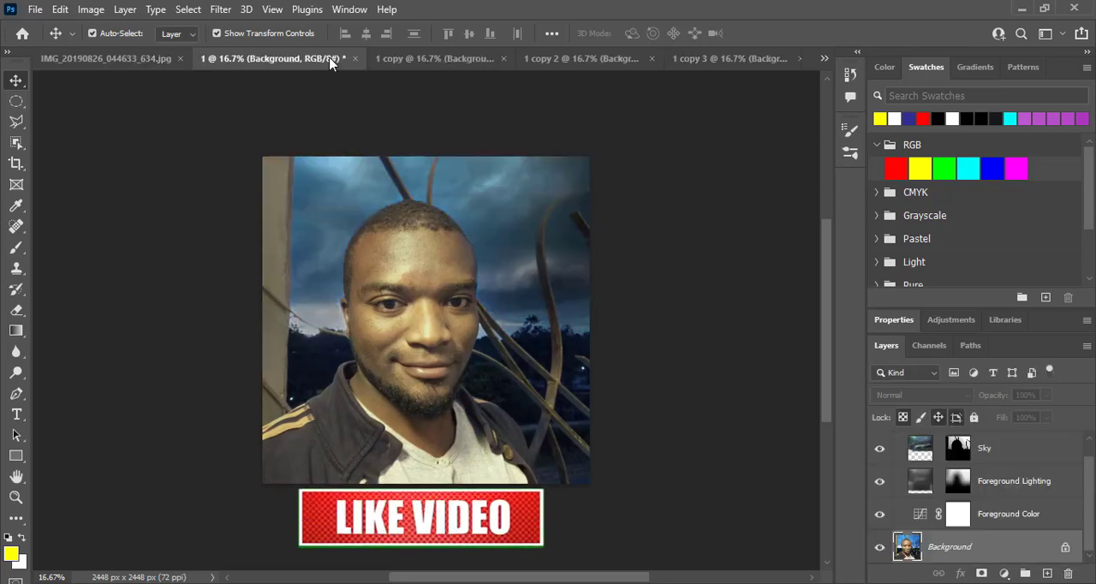
{"action": "left_click", "coordinate": [451, 60]}
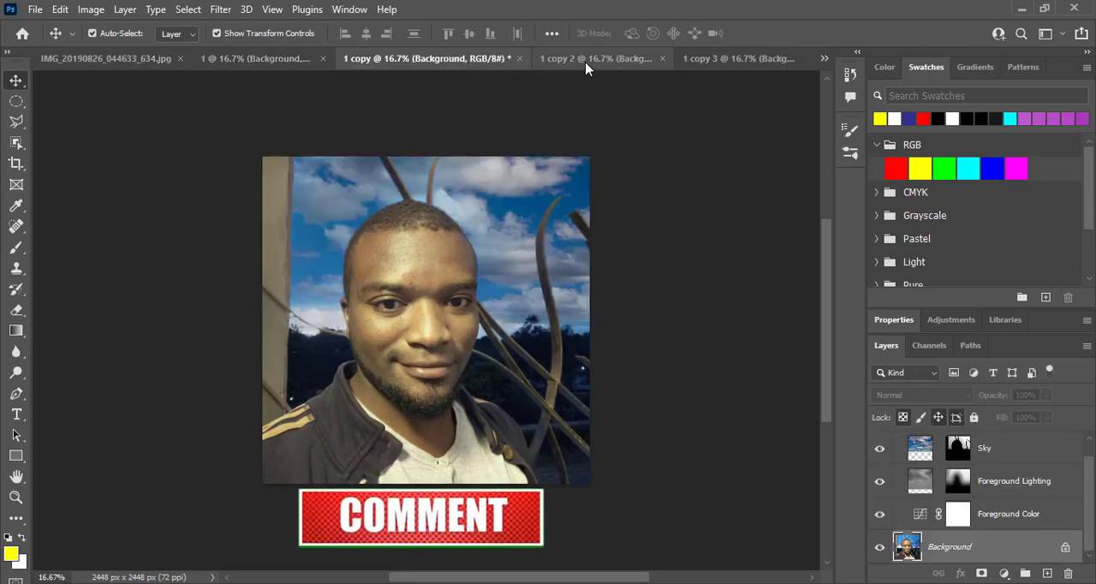
{"action": "left_click", "coordinate": [633, 60]}
{"action": "left_click", "coordinate": [715, 60]}
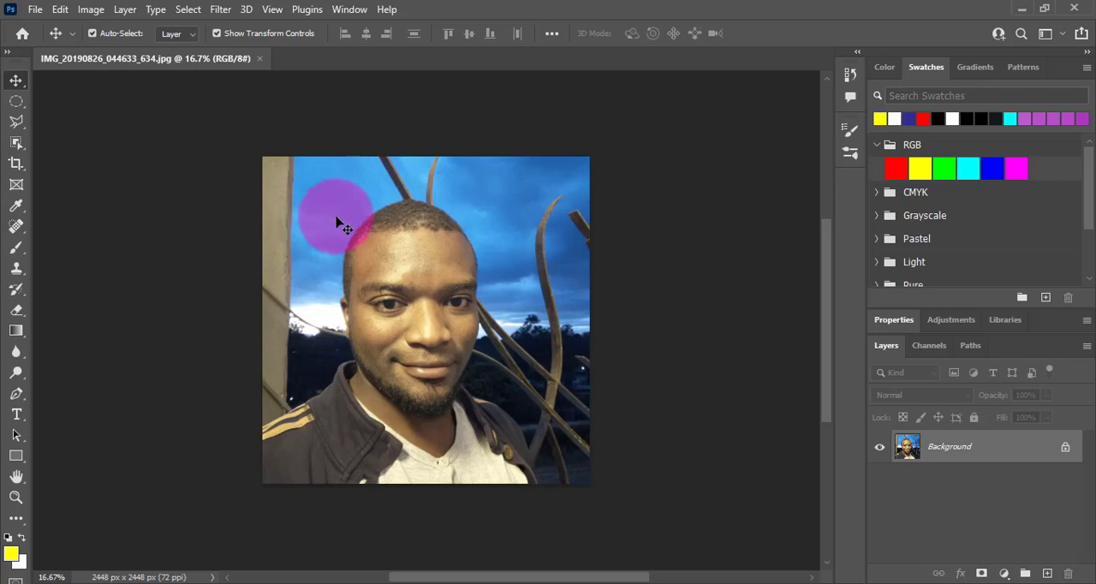
Step: Start Sky Replacement on the portrait and try the second and third skies of the Blue Skies group
{"action": "left_click", "coordinate": [56, 11]}
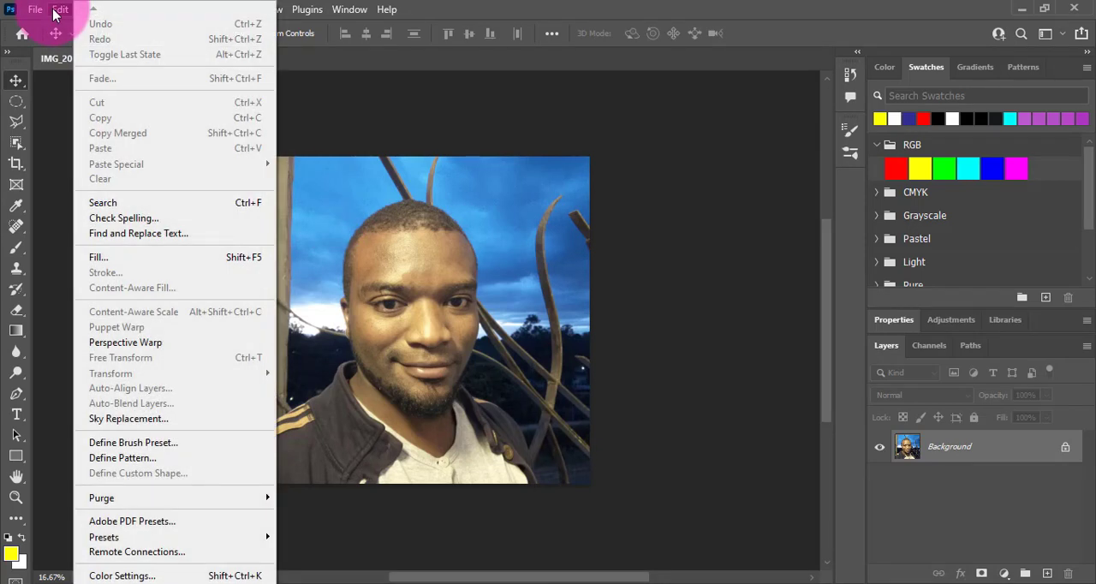
{"action": "left_click", "coordinate": [120, 419]}
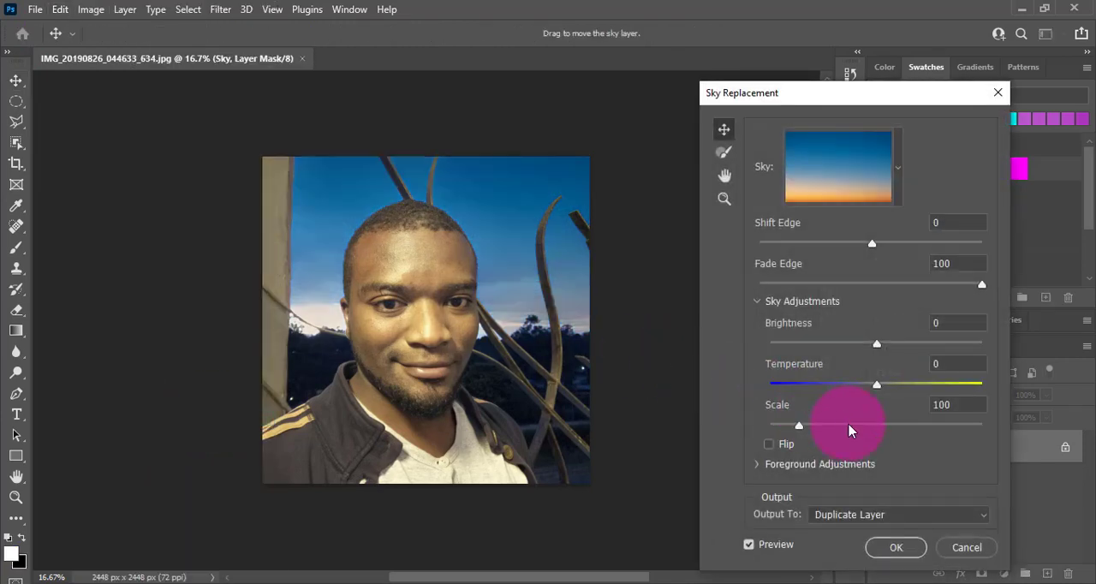
{"action": "left_click", "coordinate": [897, 174]}
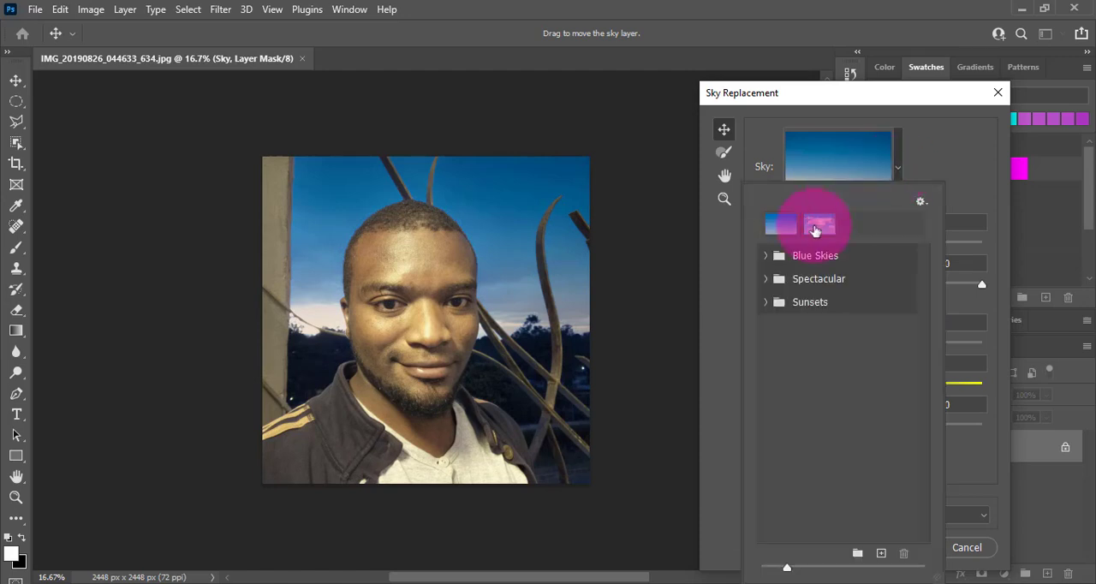
{"action": "left_click", "coordinate": [766, 256]}
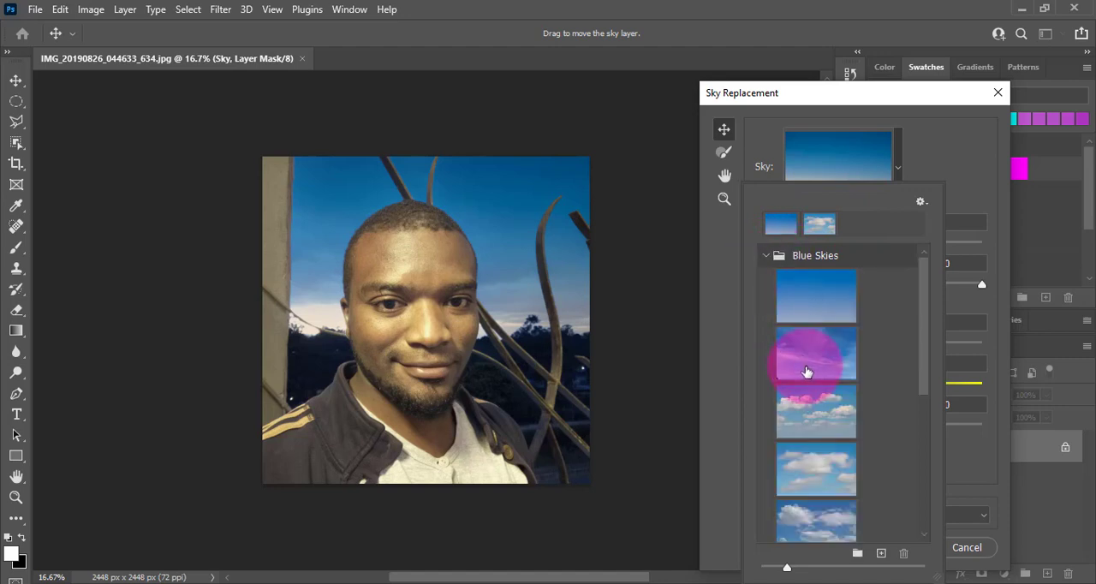
{"action": "left_click", "coordinate": [804, 367]}
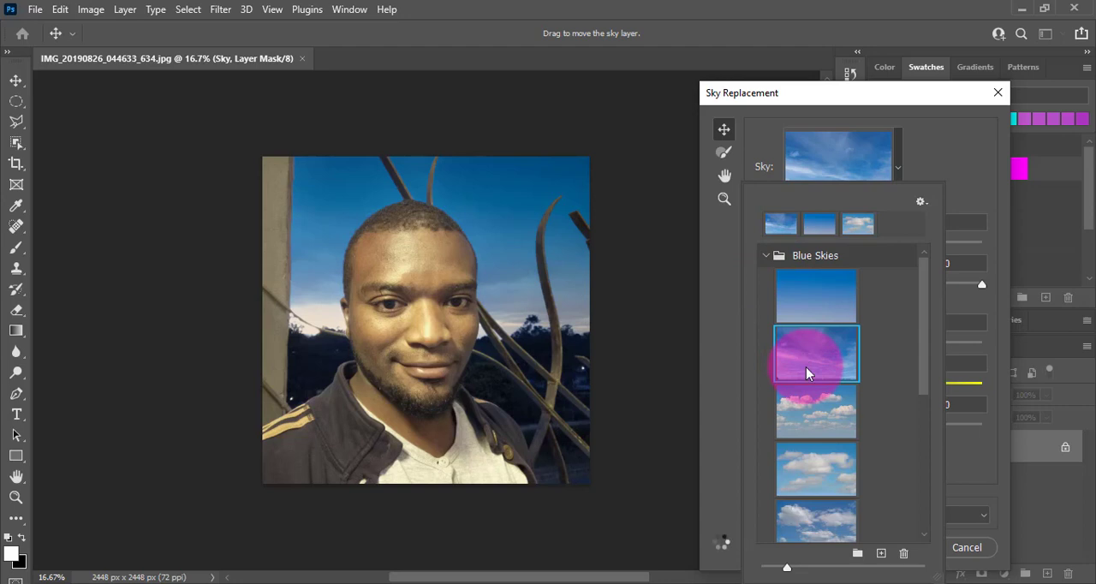
{"action": "left_click", "coordinate": [802, 411]}
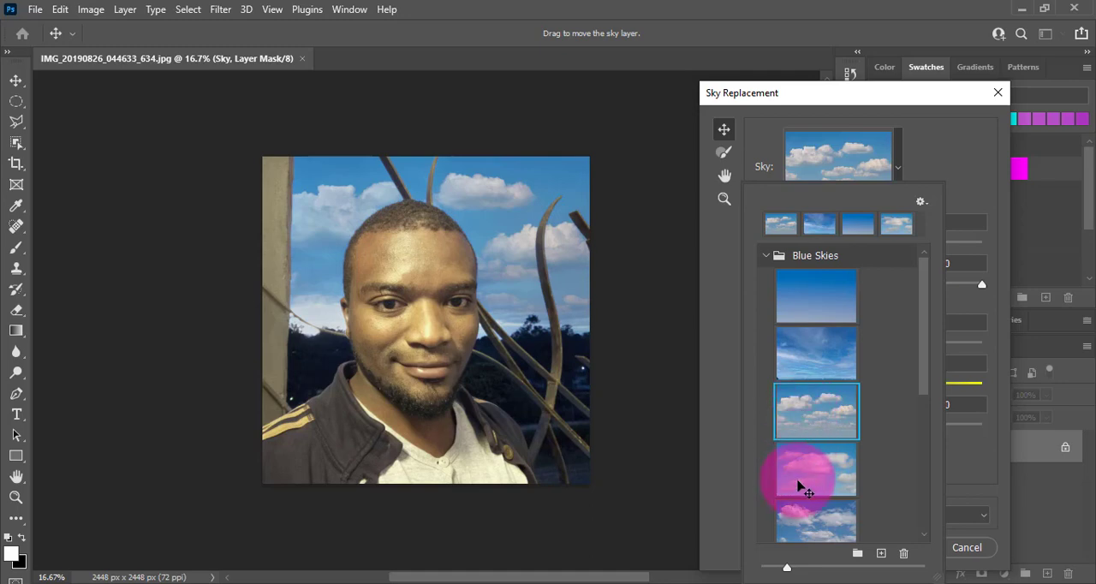
Step: Try the fourth Blue Skies preset, the rippled-cloud sky and the deep blue swirling-cloud sky, and collapse the Blue Skies group
{"action": "scroll", "coordinate": [798, 486], "scroll_direction": "down", "scroll_amount": 1}
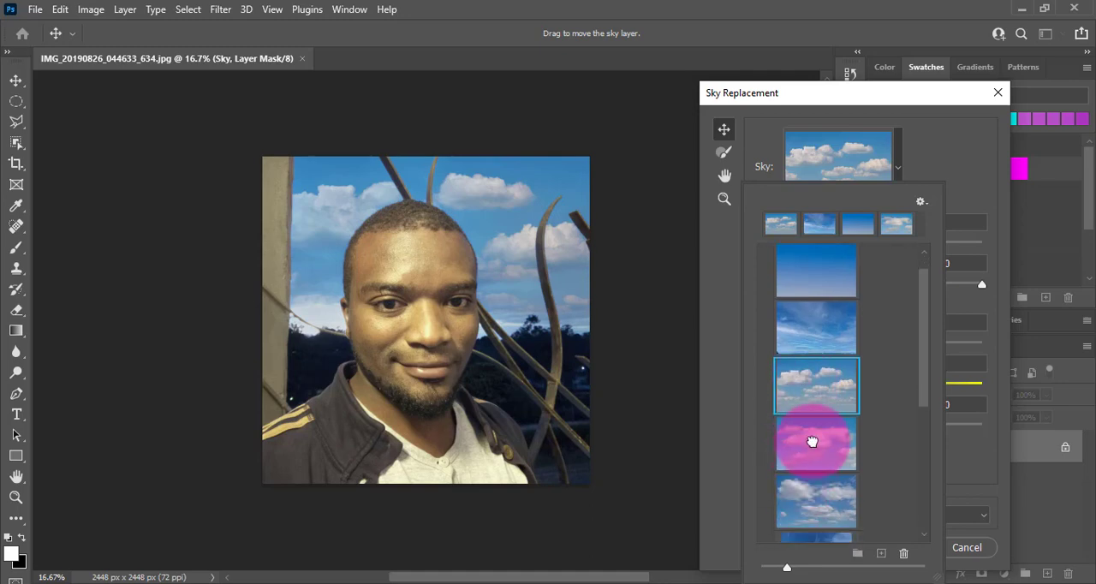
{"action": "left_click", "coordinate": [812, 441]}
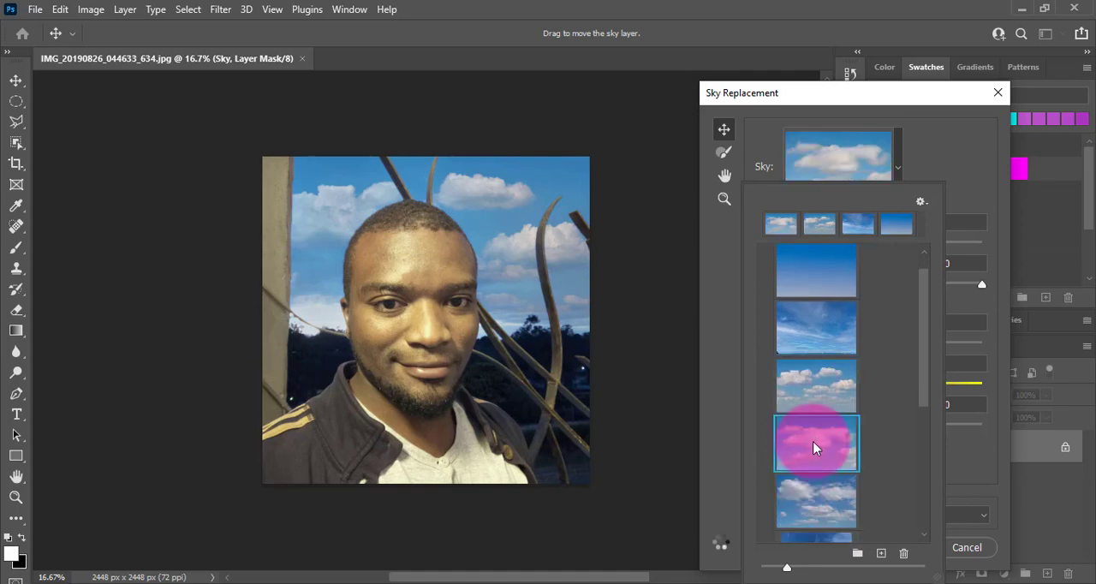
{"action": "scroll", "coordinate": [814, 447], "scroll_direction": "down", "scroll_amount": 5}
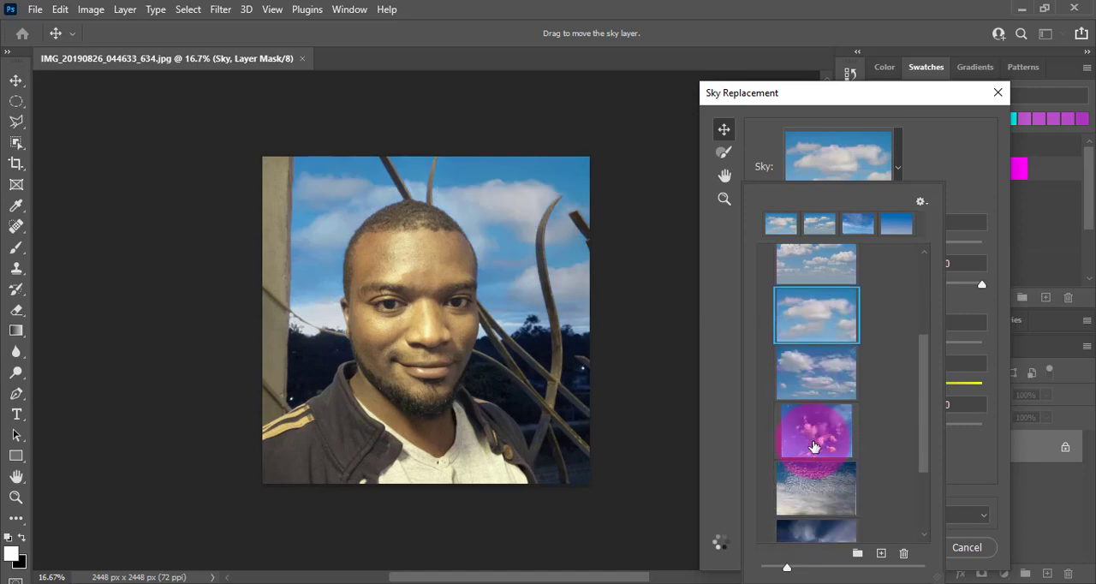
{"action": "scroll", "coordinate": [813, 447], "scroll_direction": "down", "scroll_amount": 6}
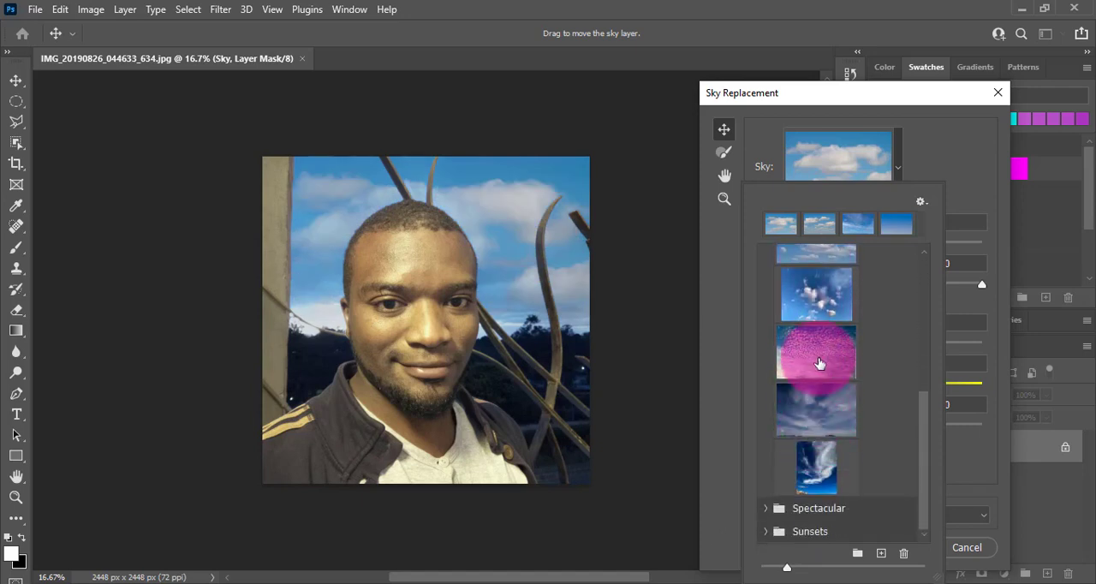
{"action": "left_click", "coordinate": [817, 357]}
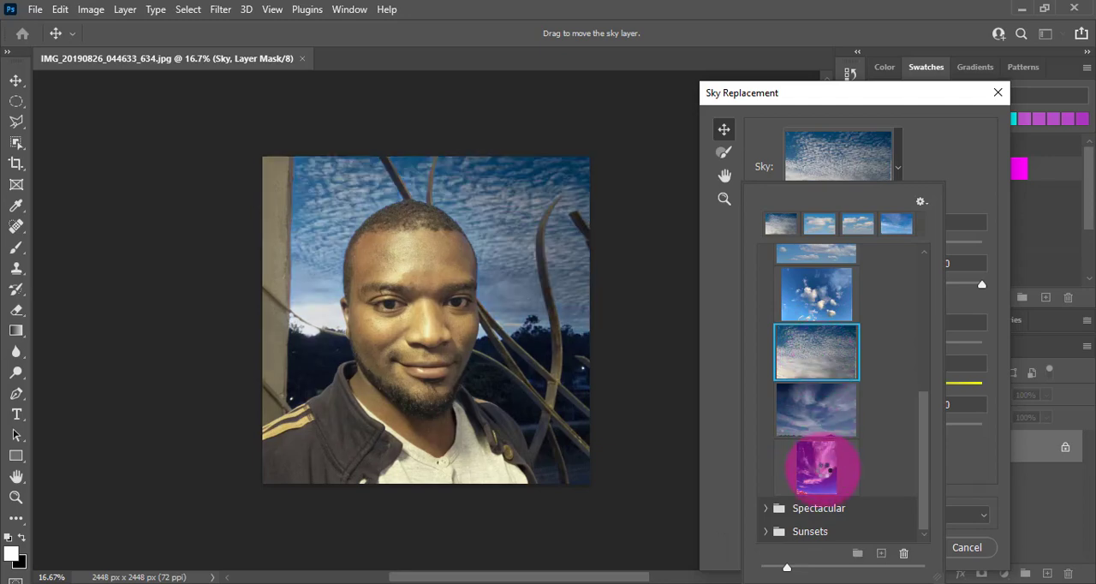
{"action": "left_click", "coordinate": [818, 466]}
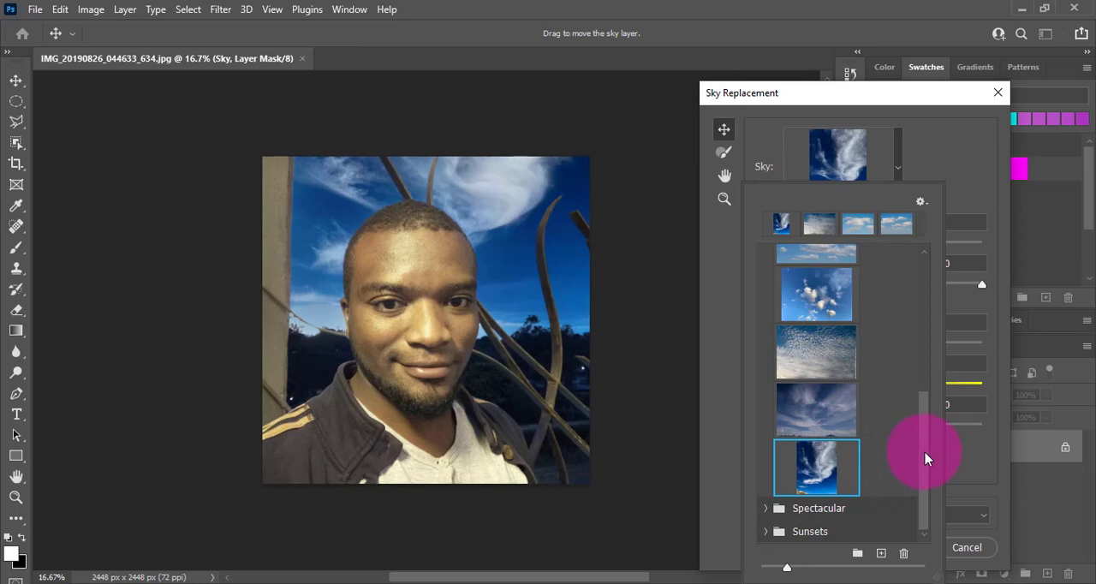
{"action": "left_click_drag", "start_coordinate": [925, 458], "coordinate": [925, 274]}
{"action": "left_click", "coordinate": [764, 255]}
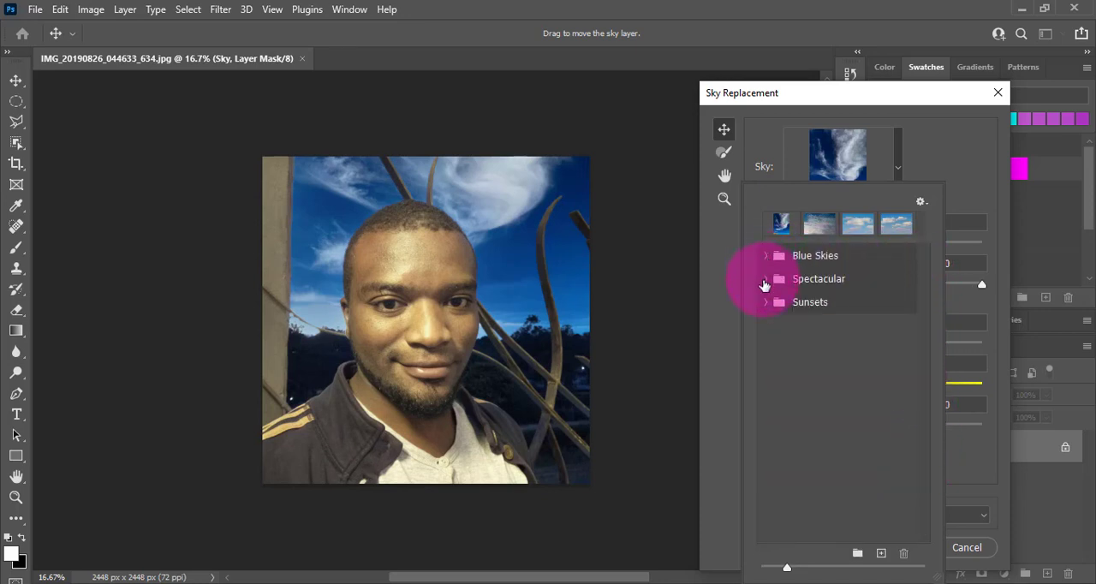
Step: Try the rainbow sky and the orange-pink portrait-format sky from the Spectacular group, keeping the preset name unchanged
{"action": "left_click", "coordinate": [765, 281]}
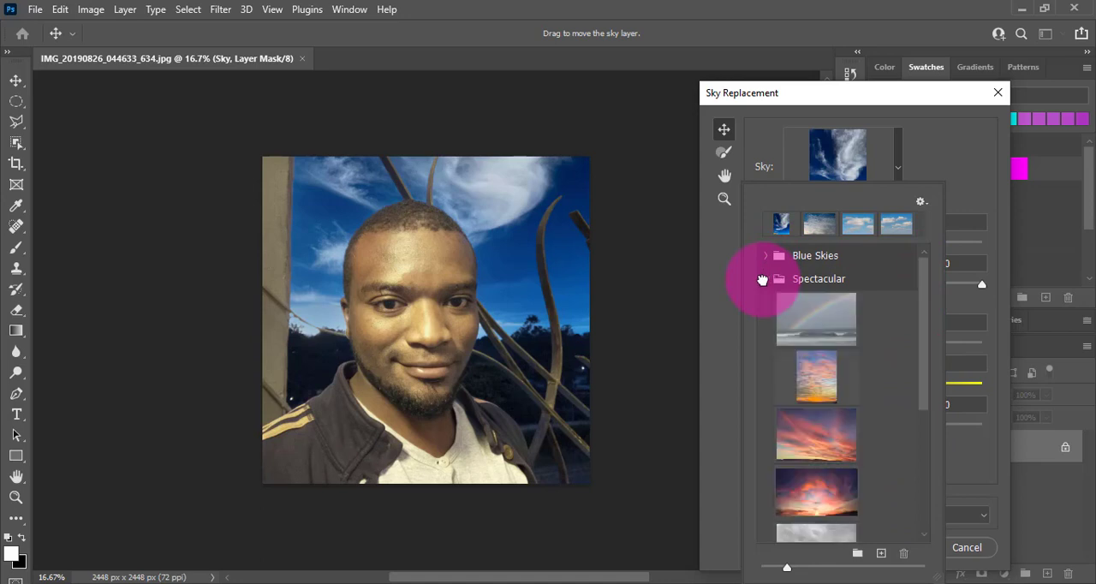
{"action": "left_click", "coordinate": [807, 328]}
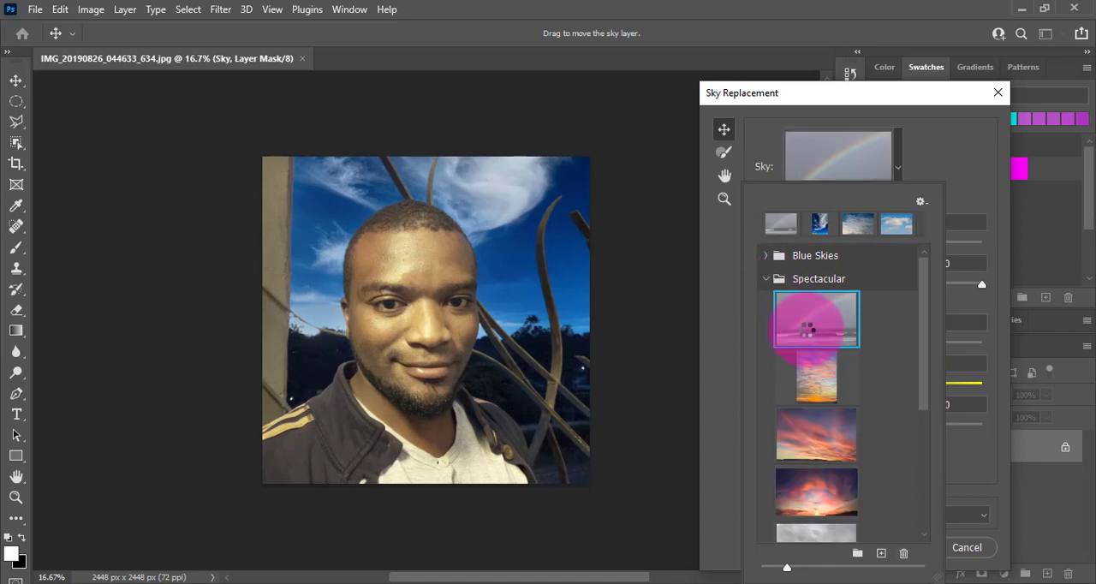
{"action": "left_click", "coordinate": [818, 383]}
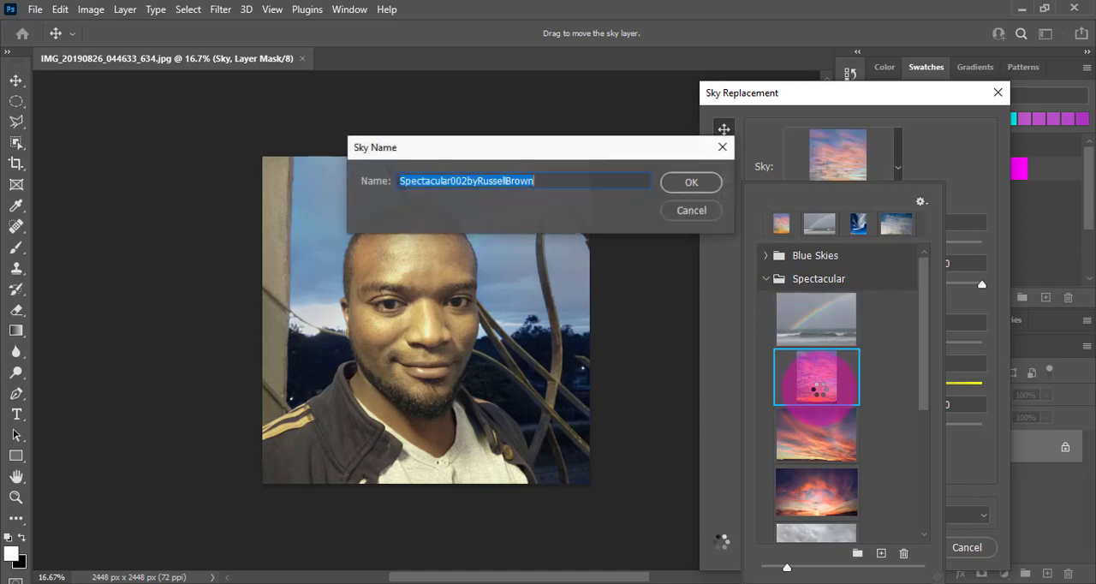
{"action": "left_click", "coordinate": [692, 211]}
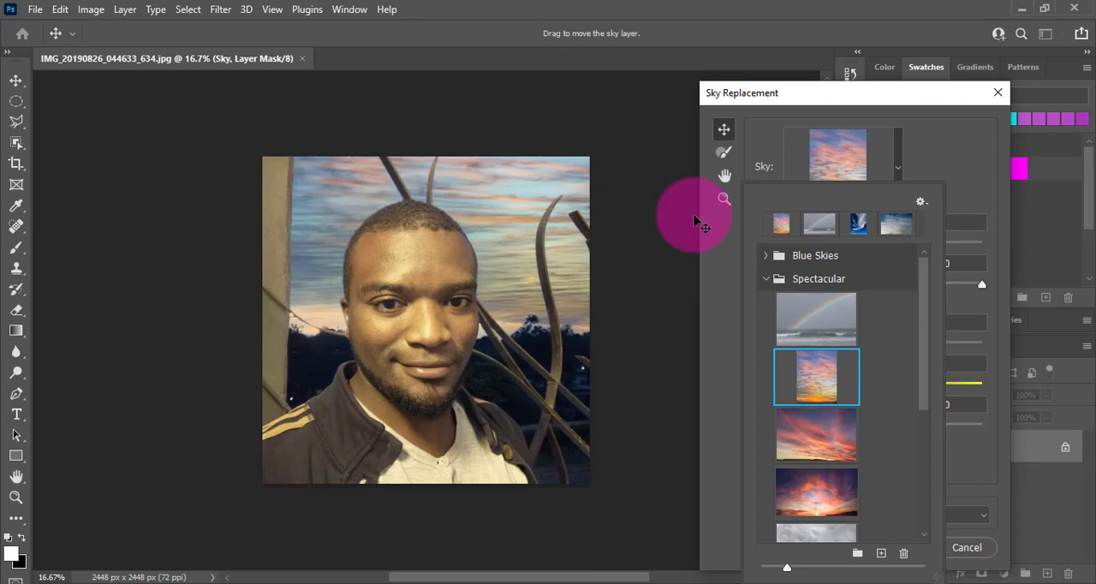
Step: Try the red streaked sunset and the dark glowing red sunset from the Spectacular group as the sky
{"action": "left_click", "coordinate": [808, 448]}
{"action": "scroll", "coordinate": [820, 465], "scroll_direction": "down", "scroll_amount": 1}
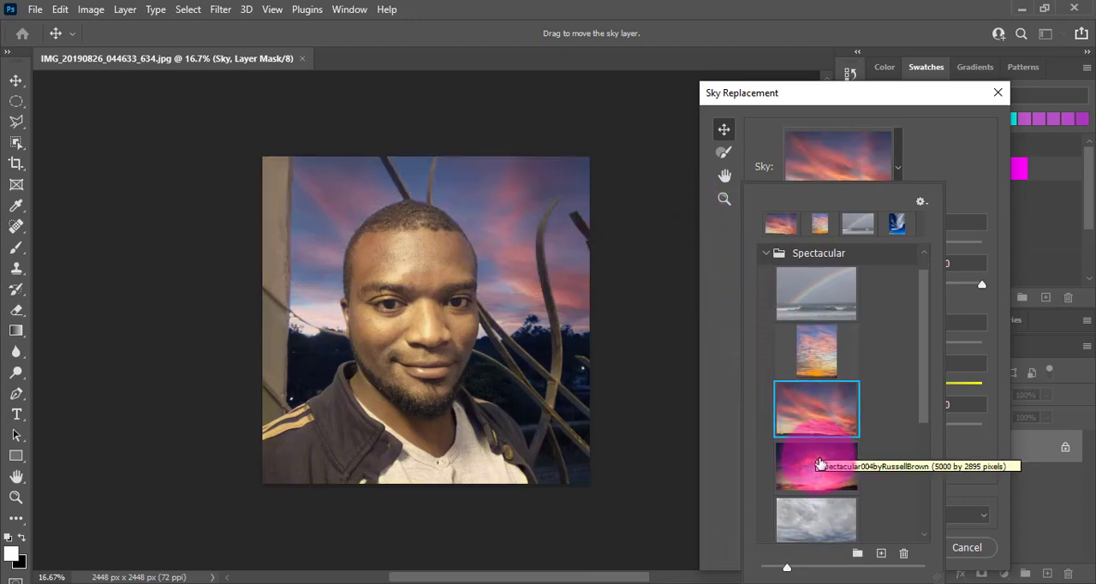
{"action": "left_click", "coordinate": [817, 459]}
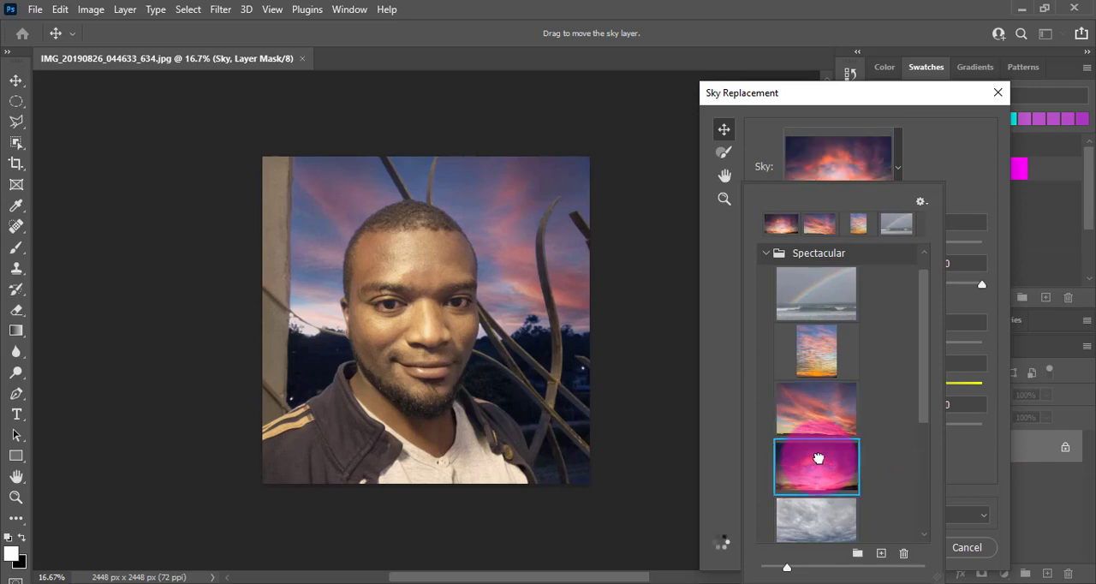
{"action": "left_click", "coordinate": [834, 462]}
Step: Try the grey overcast sky and the blue sky with small scattered clouds from the Spectacular group, without renaming either preset
{"action": "scroll", "coordinate": [847, 459], "scroll_direction": "down", "scroll_amount": 2}
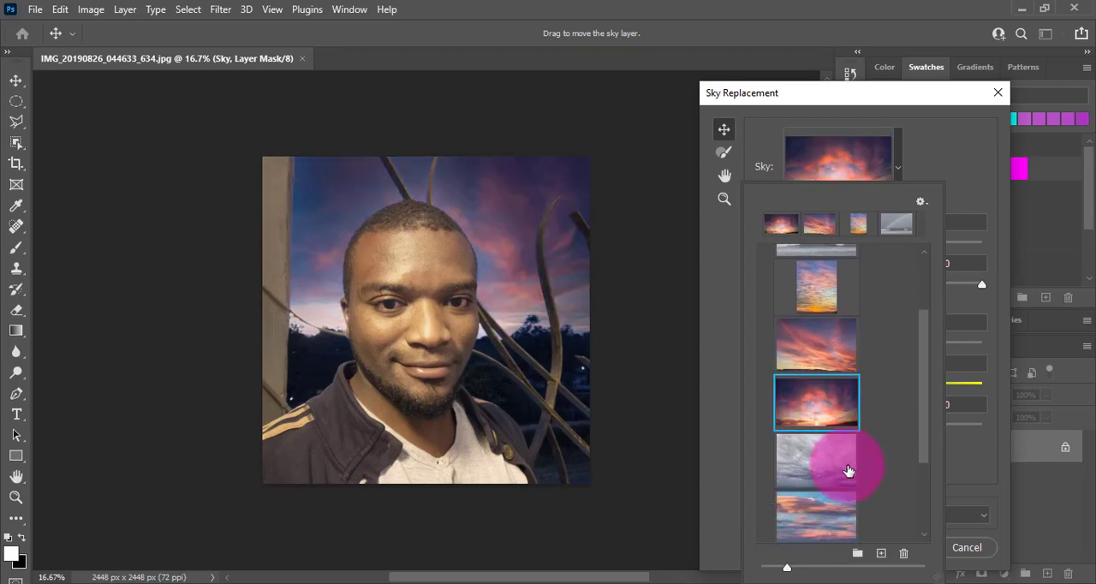
{"action": "scroll", "coordinate": [846, 463], "scroll_direction": "down", "scroll_amount": 3}
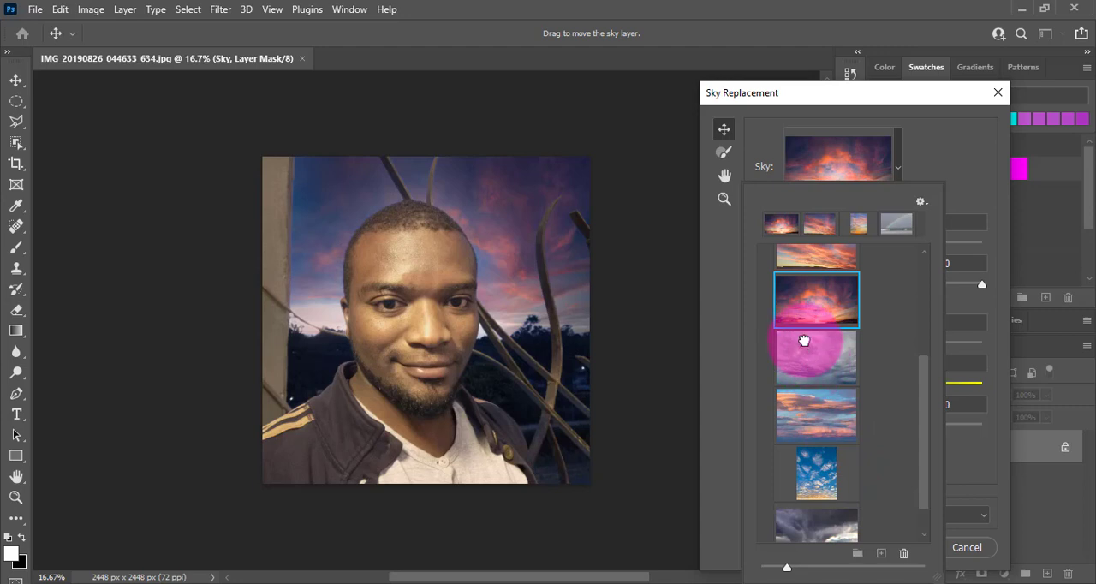
{"action": "double_click", "coordinate": [803, 342]}
{"action": "left_click", "coordinate": [703, 218]}
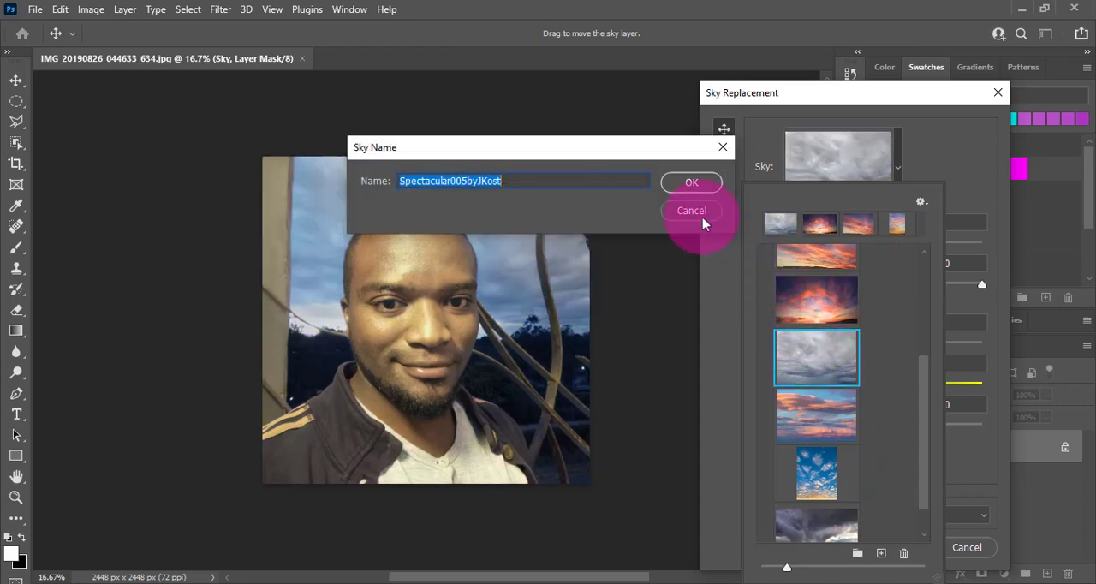
{"action": "left_click", "coordinate": [702, 219]}
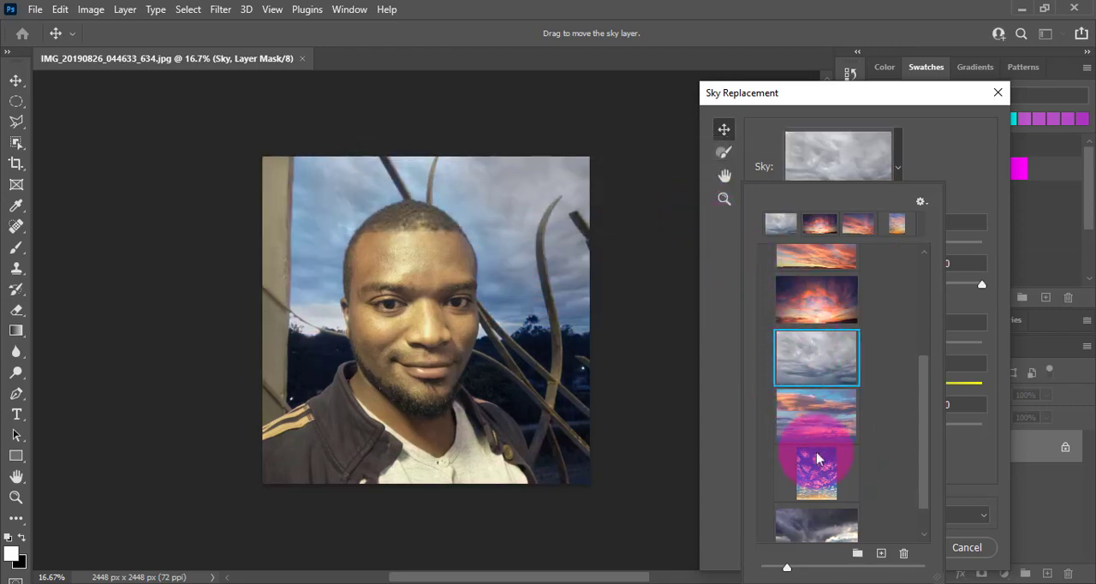
{"action": "double_click", "coordinate": [830, 480]}
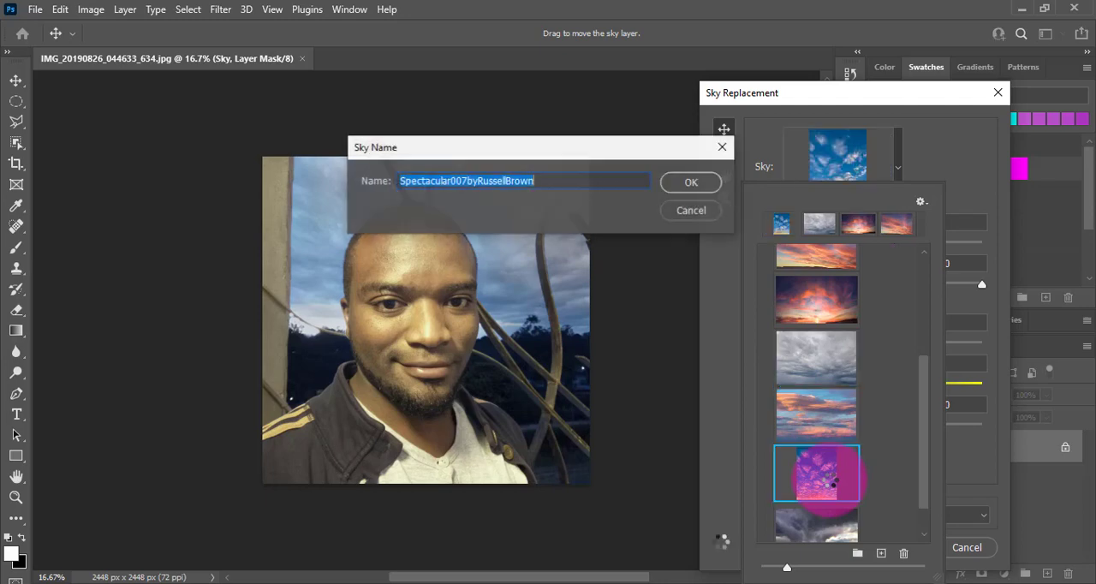
{"action": "left_click", "coordinate": [700, 217]}
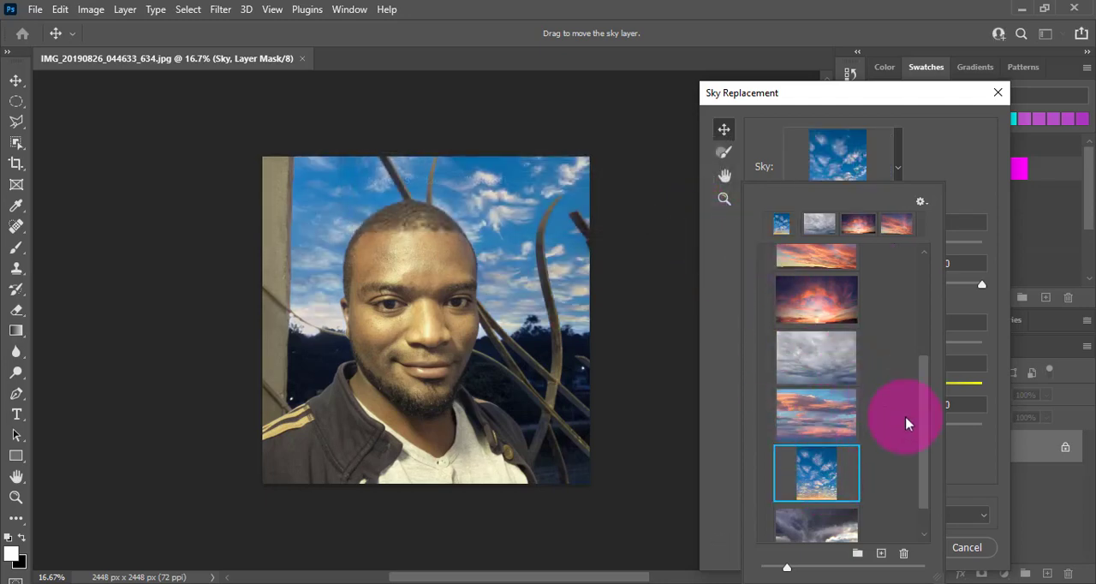
Step: Try the dark storm-cloud sky at the end of the Spectacular group and collapse the group
{"action": "left_click_drag", "start_coordinate": [917, 448], "coordinate": [922, 502]}
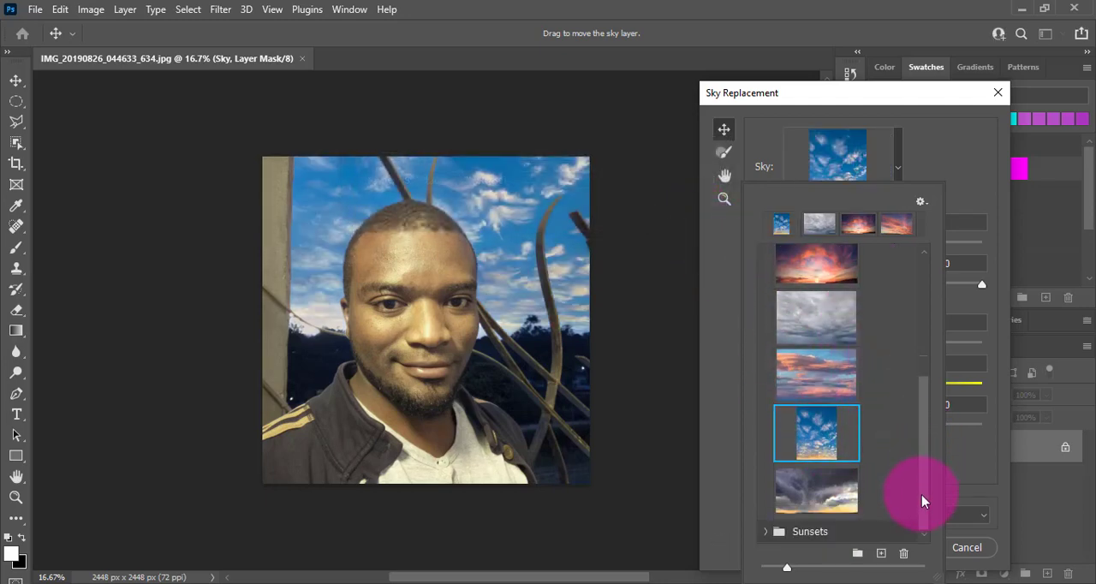
{"action": "left_click", "coordinate": [836, 500]}
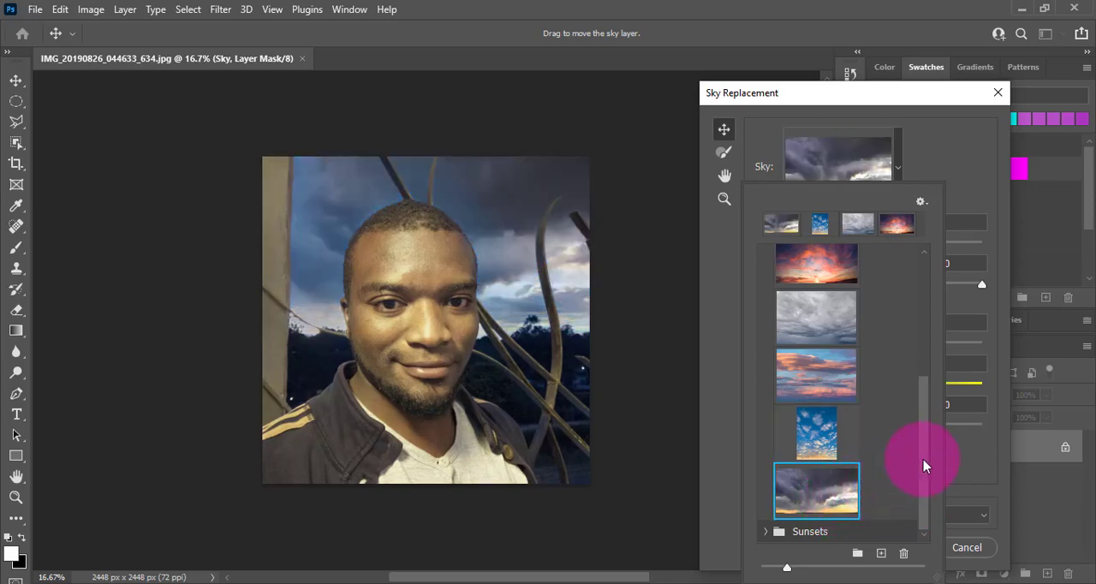
{"action": "left_click_drag", "start_coordinate": [925, 466], "coordinate": [925, 276]}
{"action": "left_click", "coordinate": [768, 279]}
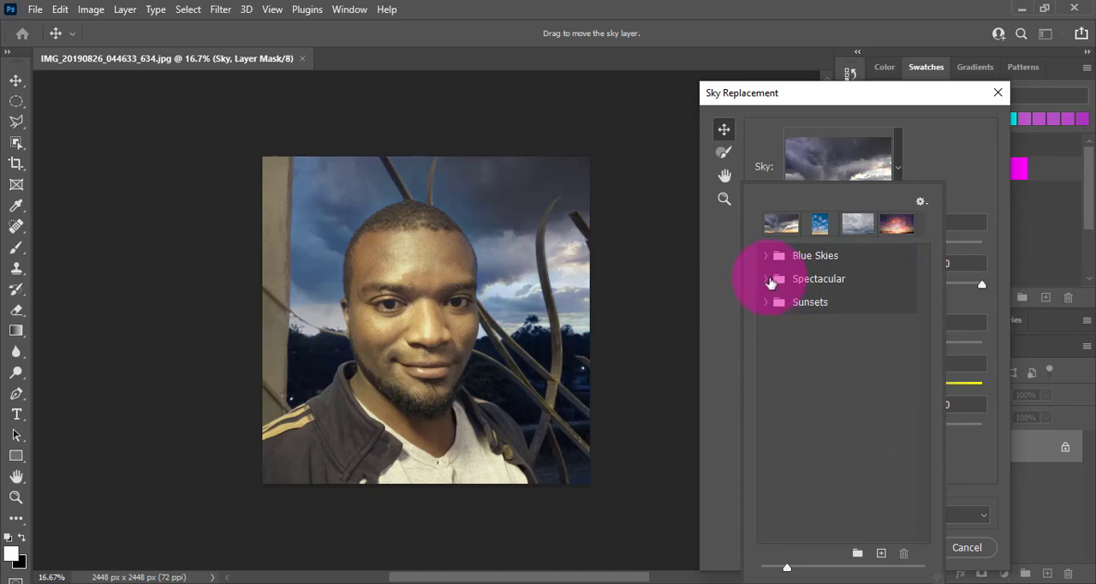
Step: Try the first dusk sky from the Sunsets group and apply its third preset with orange clouds
{"action": "left_click", "coordinate": [766, 302]}
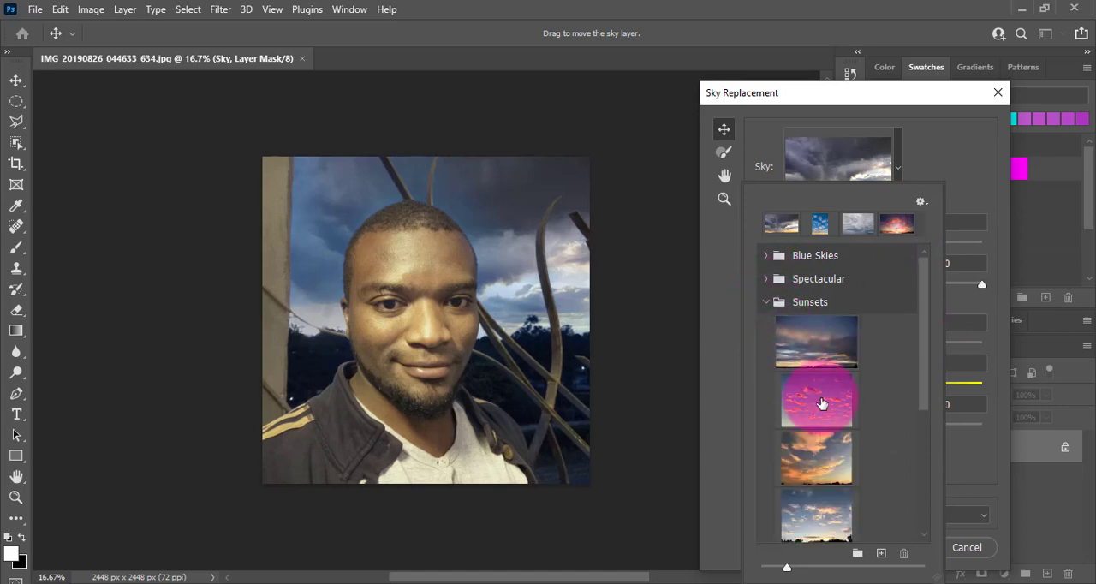
{"action": "left_click", "coordinate": [807, 344]}
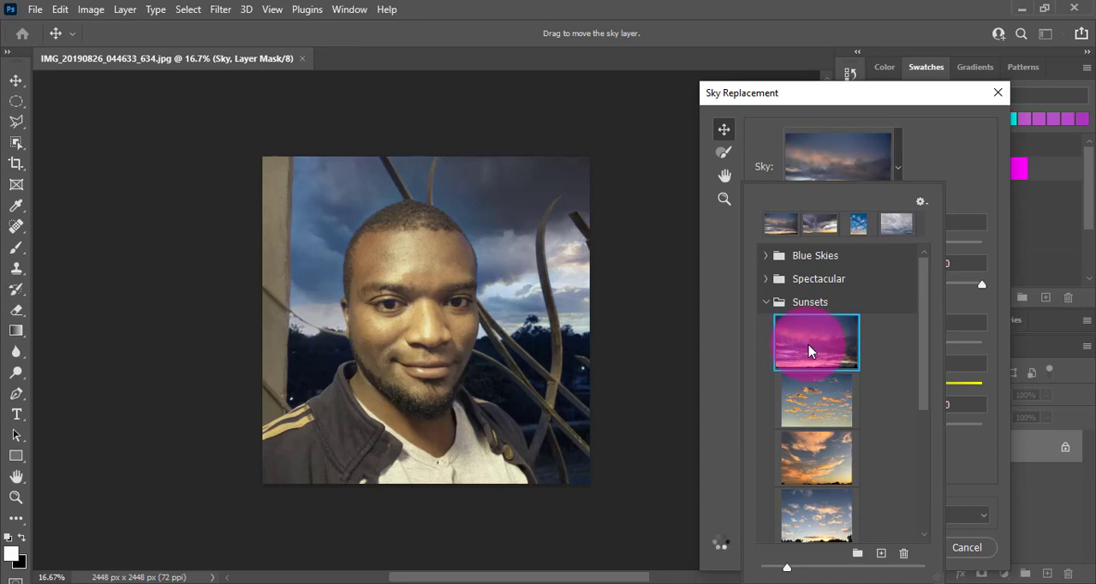
{"action": "left_click", "coordinate": [815, 462]}
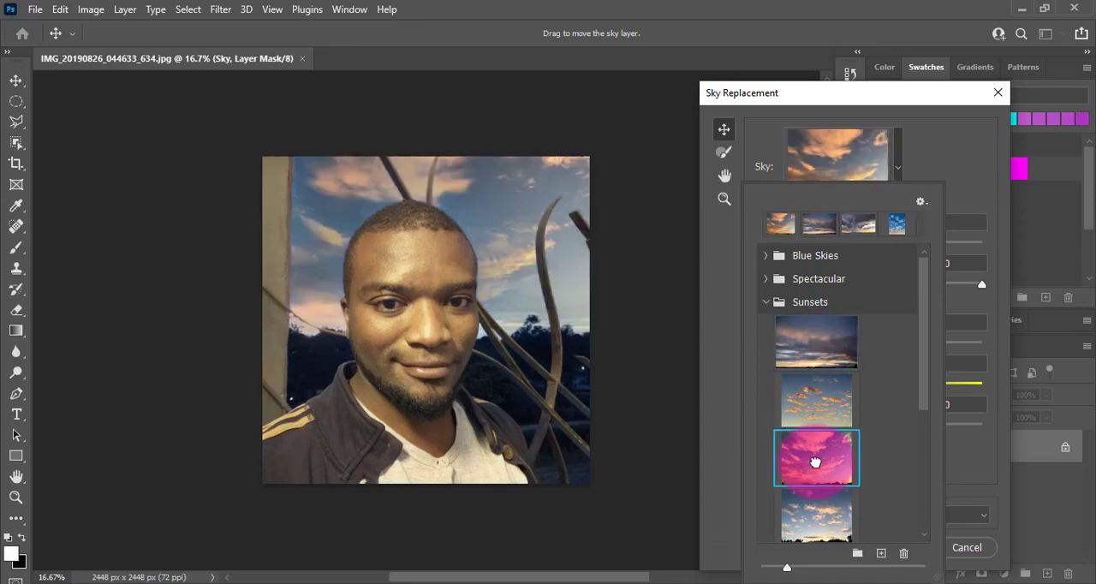
Step: Look through the remaining presets in the Sunsets group, collapse the group and close the sky list
{"action": "scroll", "coordinate": [867, 436], "scroll_direction": "down", "scroll_amount": 5}
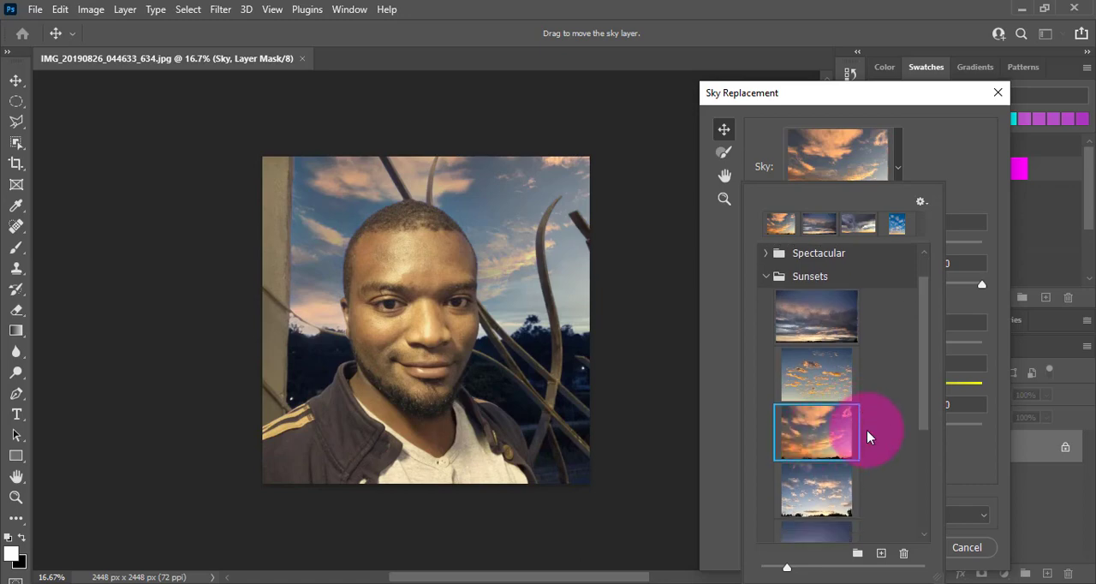
{"action": "scroll", "coordinate": [867, 436], "scroll_direction": "down", "scroll_amount": 2}
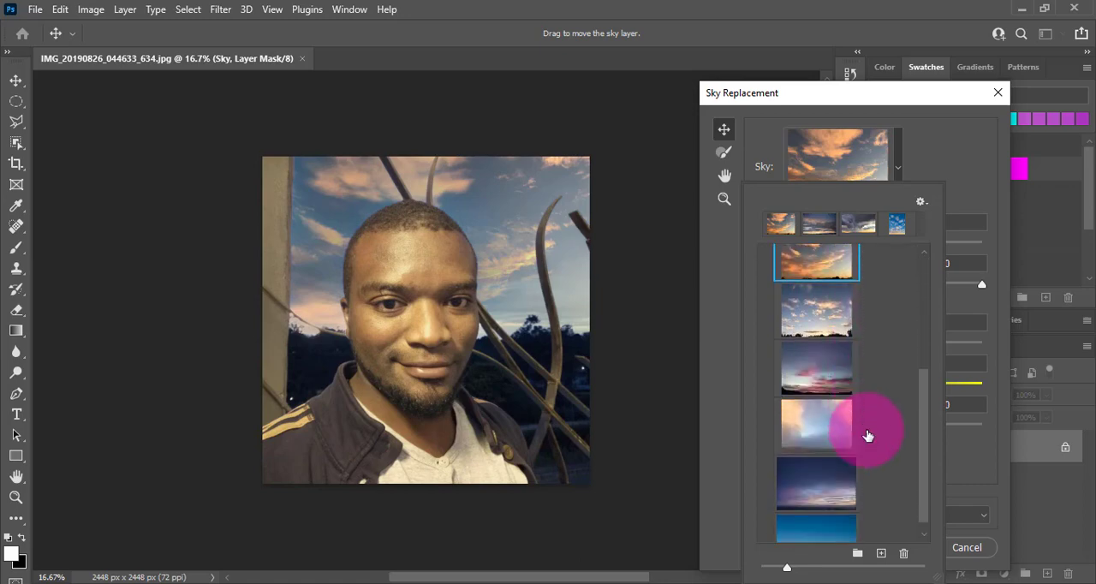
{"action": "scroll", "coordinate": [927, 445], "scroll_direction": "up", "scroll_amount": 3}
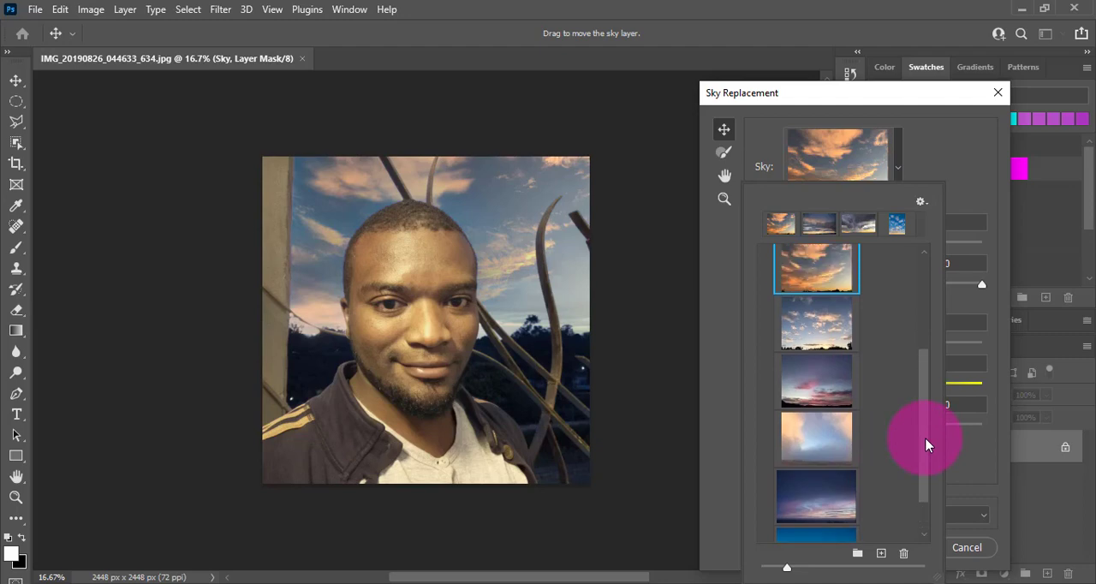
{"action": "left_click_drag", "start_coordinate": [927, 442], "coordinate": [917, 331]}
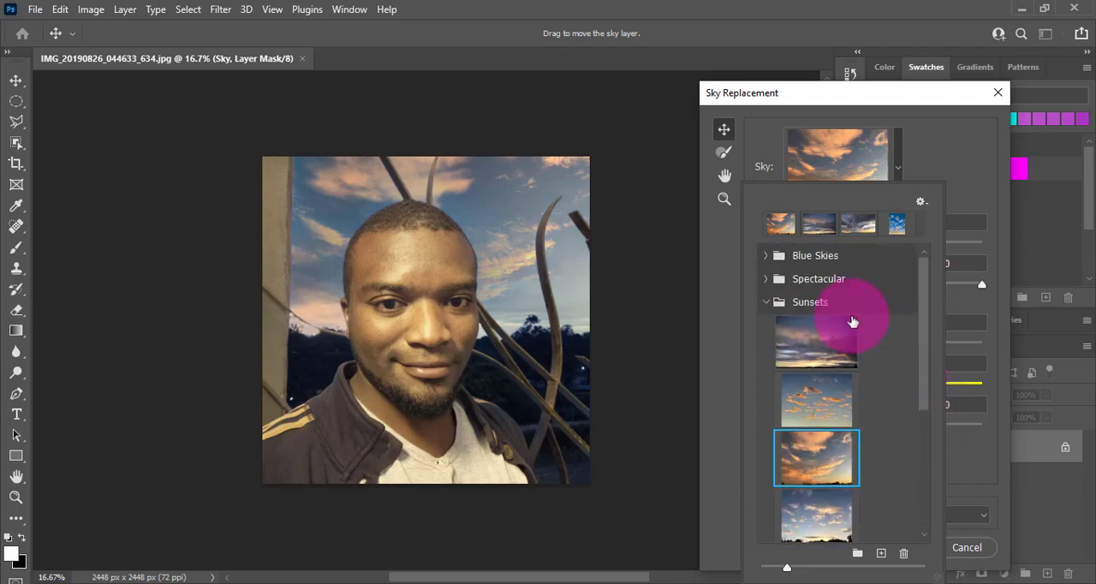
{"action": "left_click", "coordinate": [765, 302]}
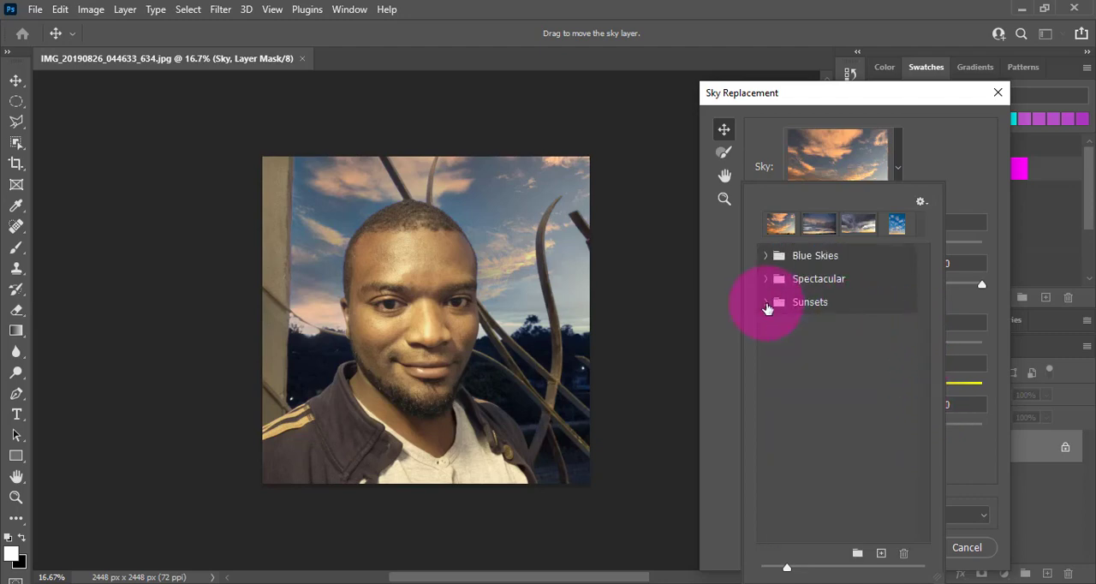
{"action": "left_click", "coordinate": [927, 166]}
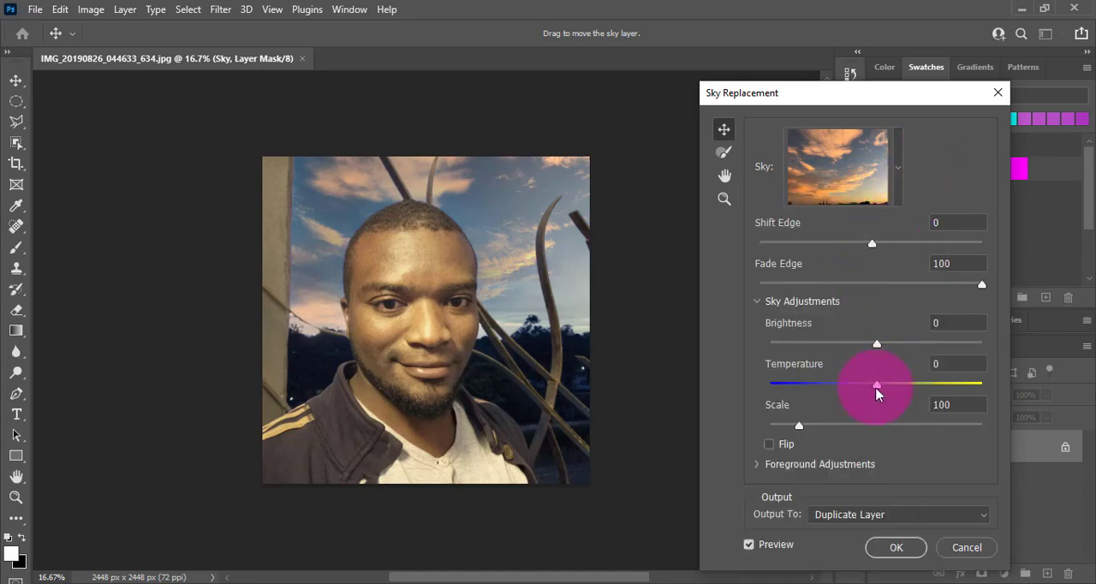
Step: Set the sky's Temperature to 3 and Shift Edge to -1, with Flip turned off
{"action": "mouse_move", "coordinate": [876, 391]}
{"action": "left_mouse_down"}
{"action": "mouse_move", "coordinate": [824, 387]}
{"action": "mouse_move", "coordinate": [980, 390]}
{"action": "mouse_move", "coordinate": [710, 392]}
{"action": "mouse_move", "coordinate": [880, 394]}
{"action": "left_mouse_up"}
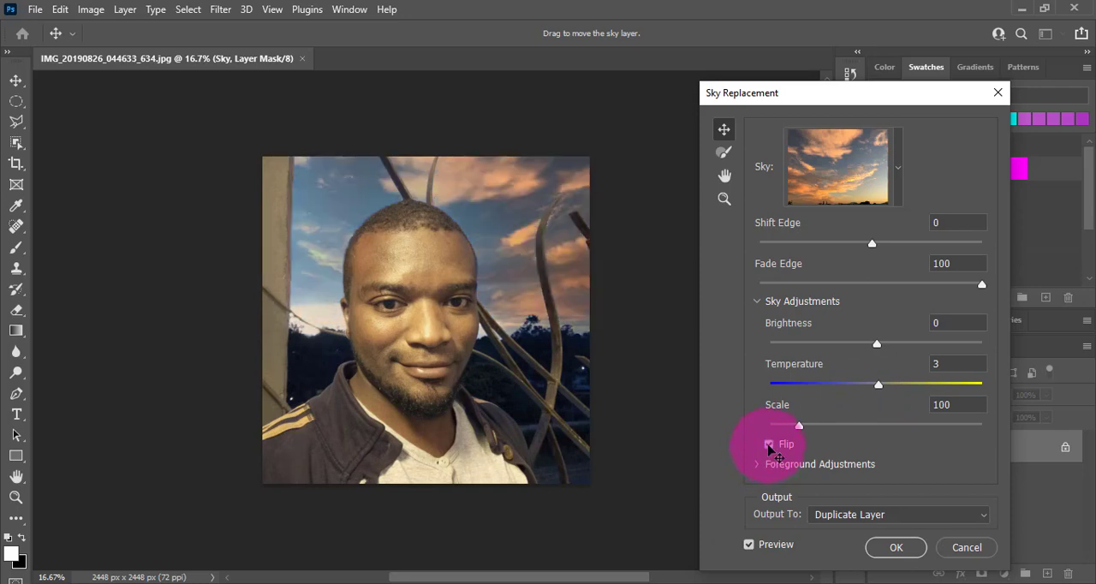
{"action": "left_click", "coordinate": [769, 445]}
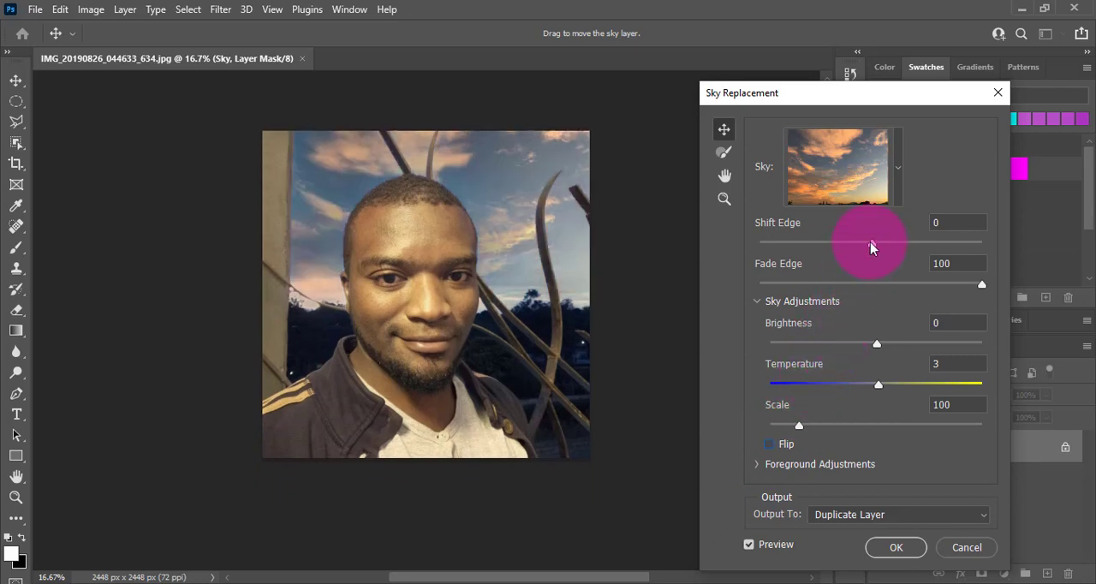
{"action": "left_click_drag", "start_coordinate": [857, 248], "coordinate": [872, 251]}
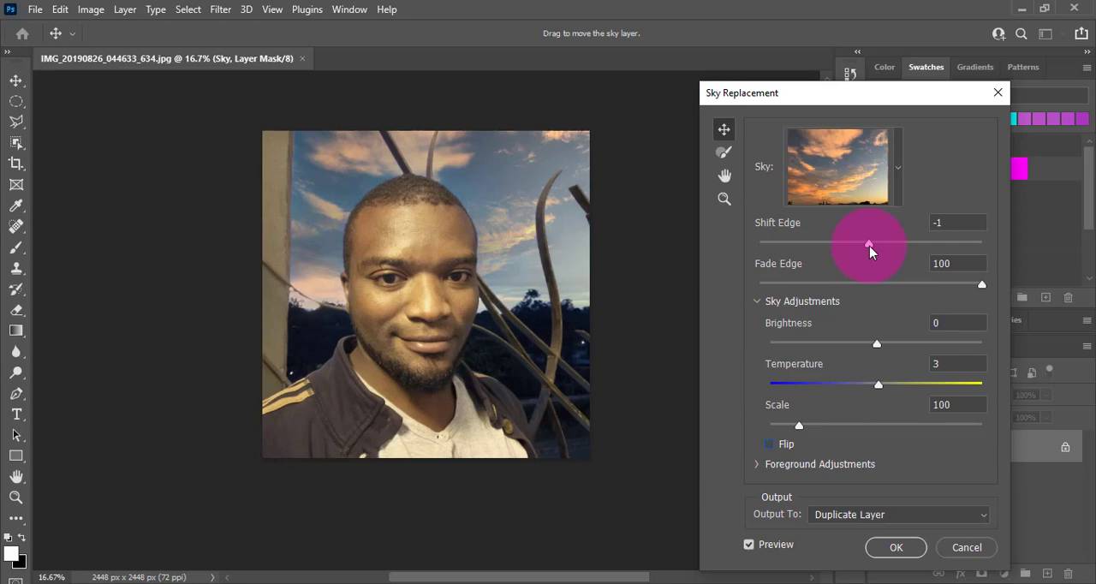
Step: Reposition the sky behind the man with the Sky Move tool and apply the replacement, output to Duplicate Layer
{"action": "left_click", "coordinate": [724, 180]}
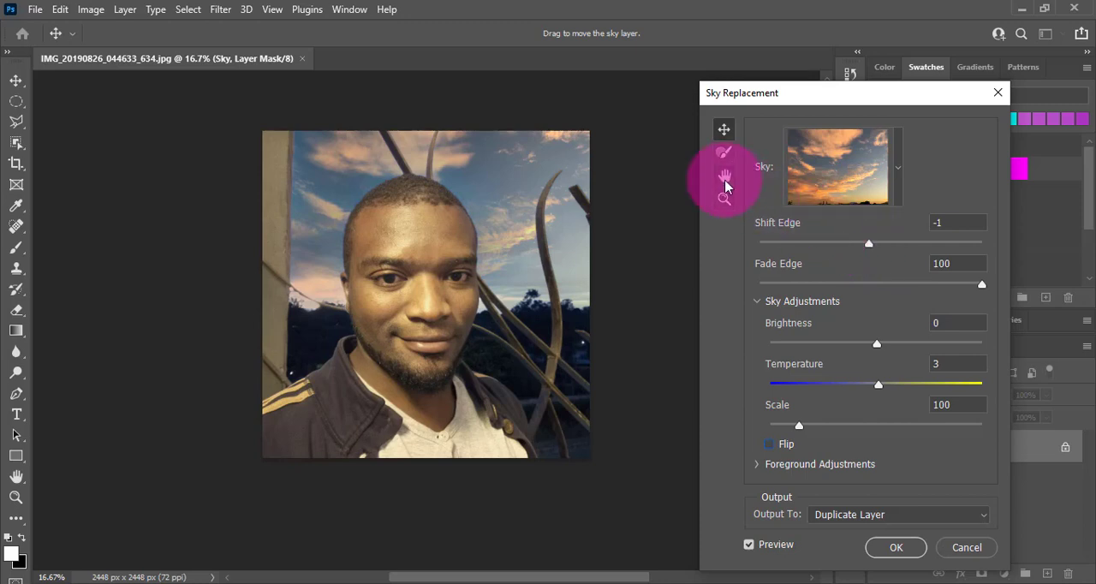
{"action": "left_click_drag", "start_coordinate": [543, 224], "coordinate": [417, 191]}
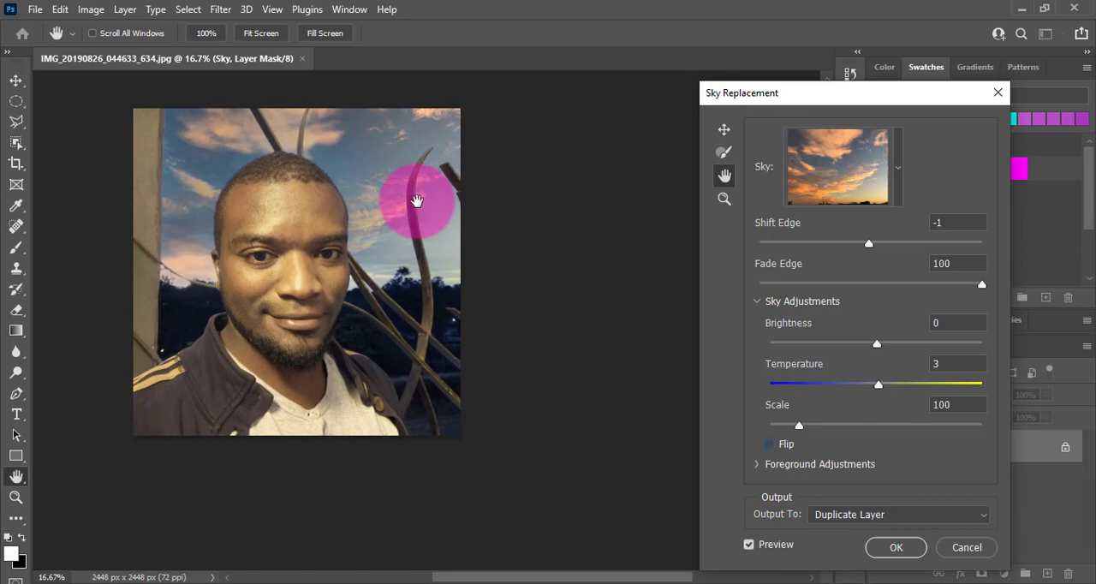
{"action": "left_click", "coordinate": [723, 199]}
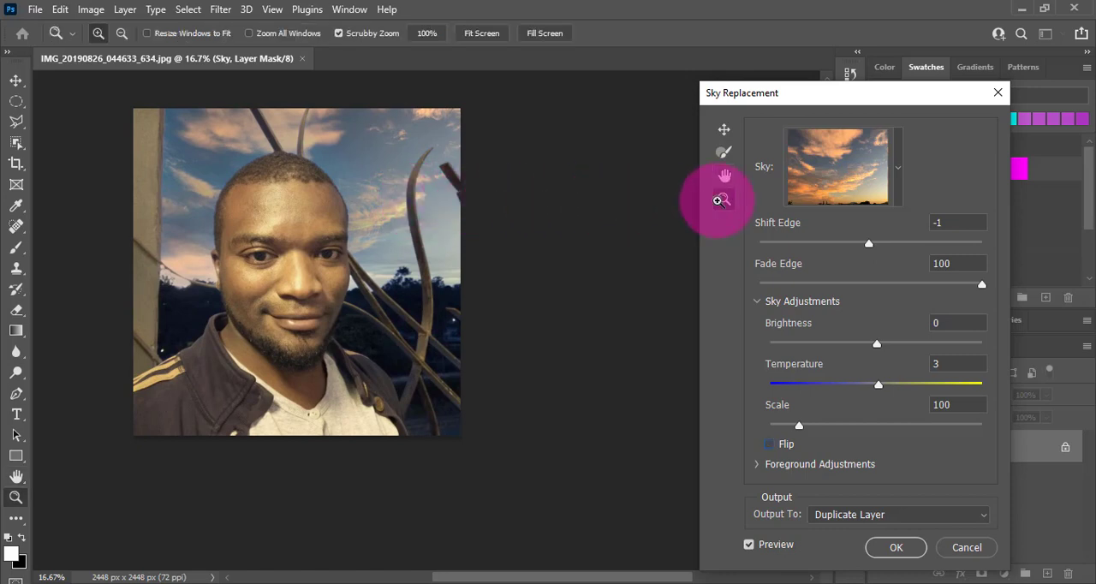
{"action": "left_click", "coordinate": [404, 196]}
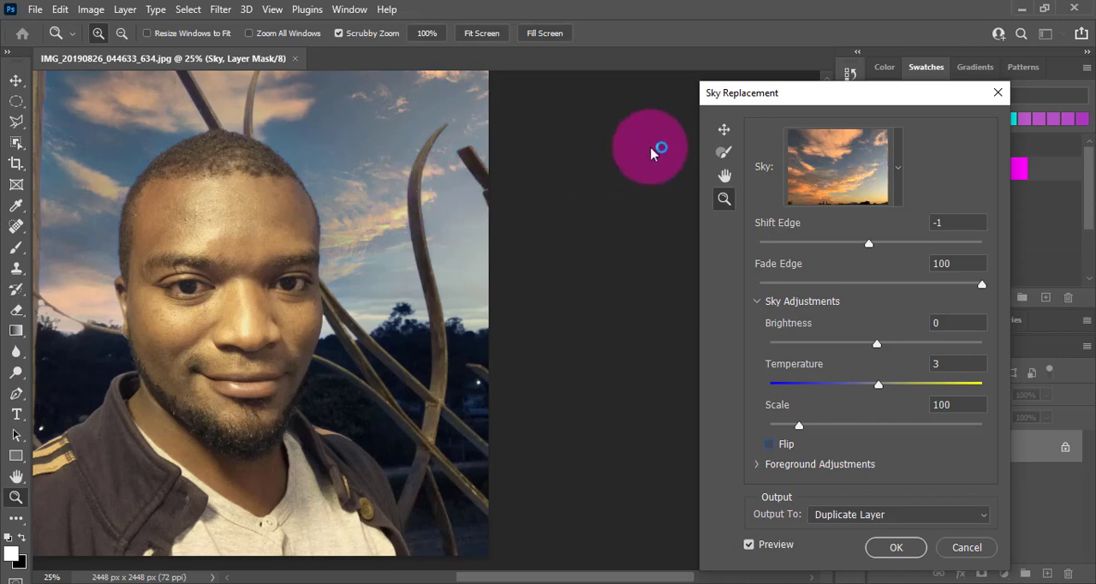
{"action": "left_click", "coordinate": [725, 130]}
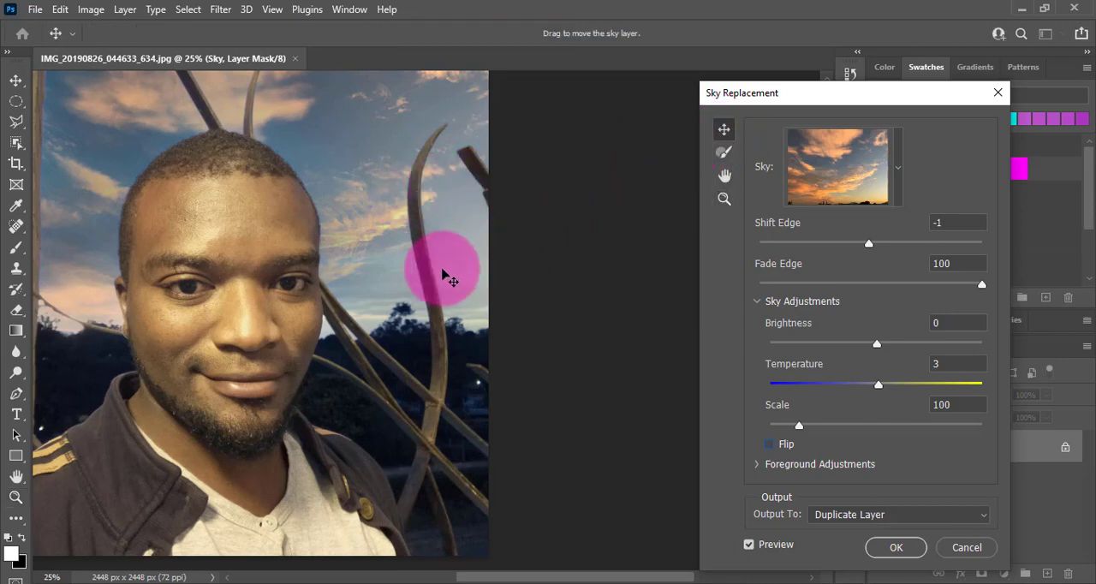
{"action": "left_click_drag", "start_coordinate": [448, 274], "coordinate": [428, 456]}
{"action": "left_click", "coordinate": [902, 556]}
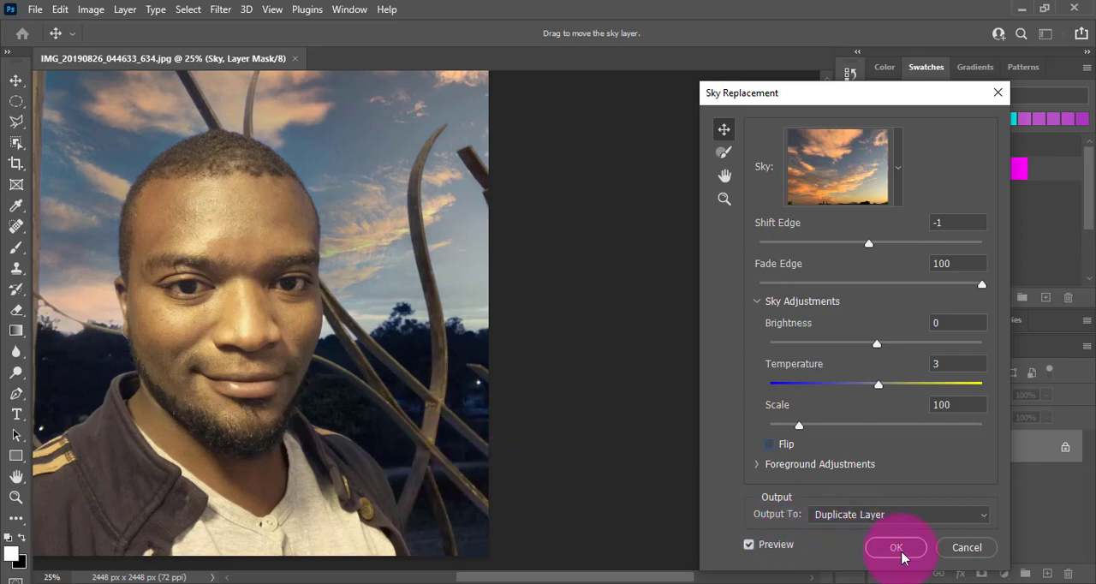
{"action": "left_click", "coordinate": [901, 557]}
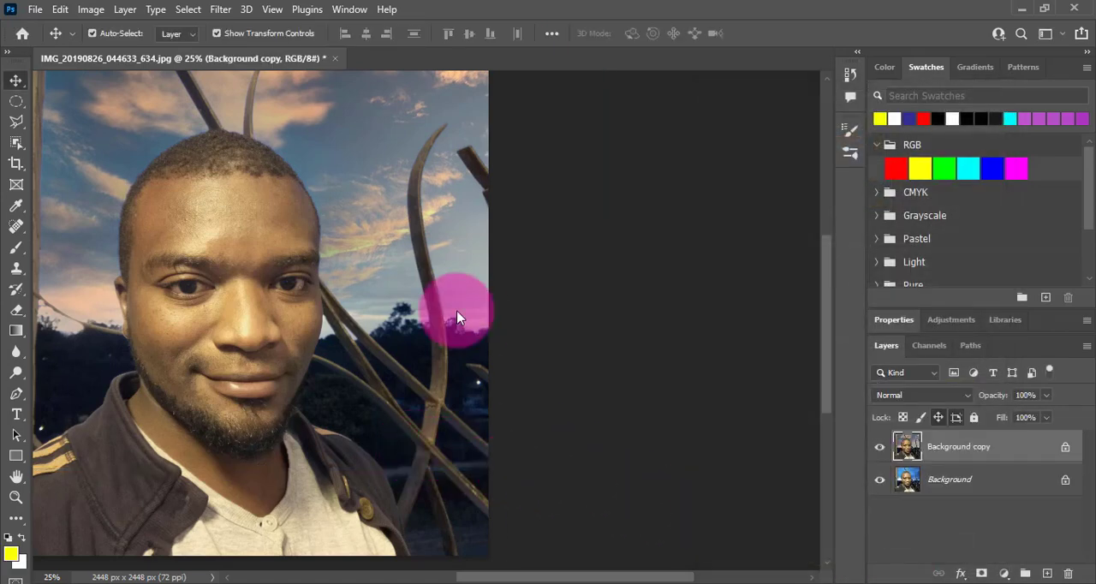
Step: Close the edited portrait and reopen the original IMG_20190826_044633_634.jpg from the recent files
{"action": "scroll", "coordinate": [456, 317], "scroll_direction": "down", "scroll_amount": 1}
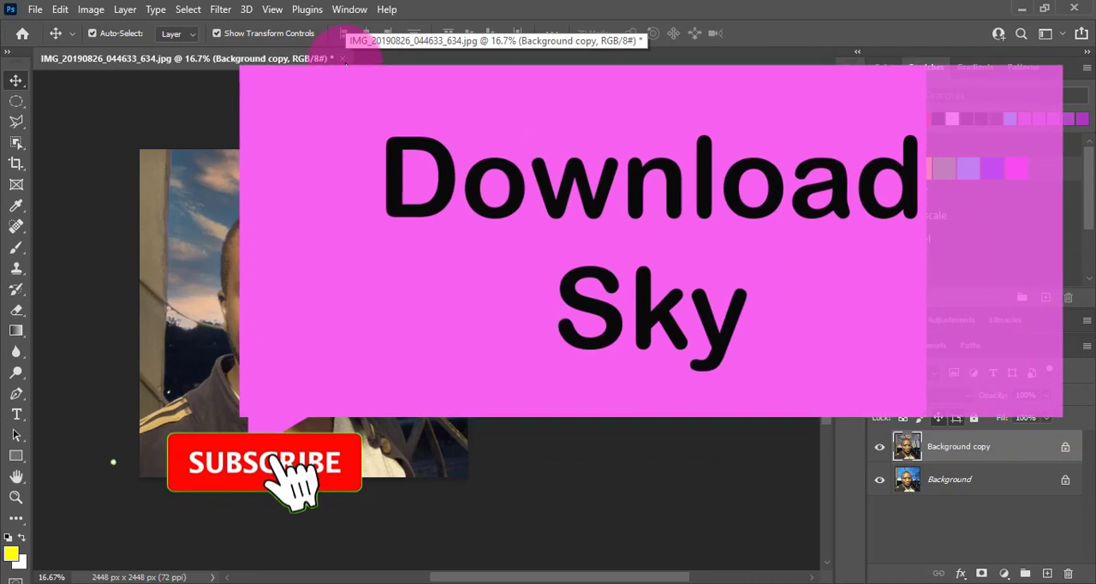
{"action": "left_click", "coordinate": [342, 58]}
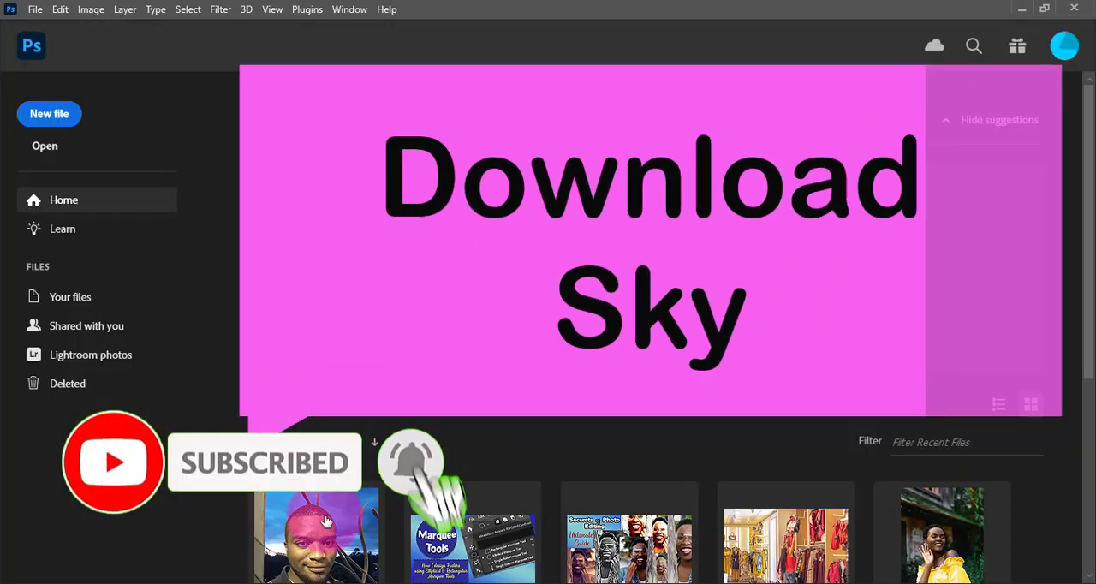
{"action": "left_click", "coordinate": [325, 521]}
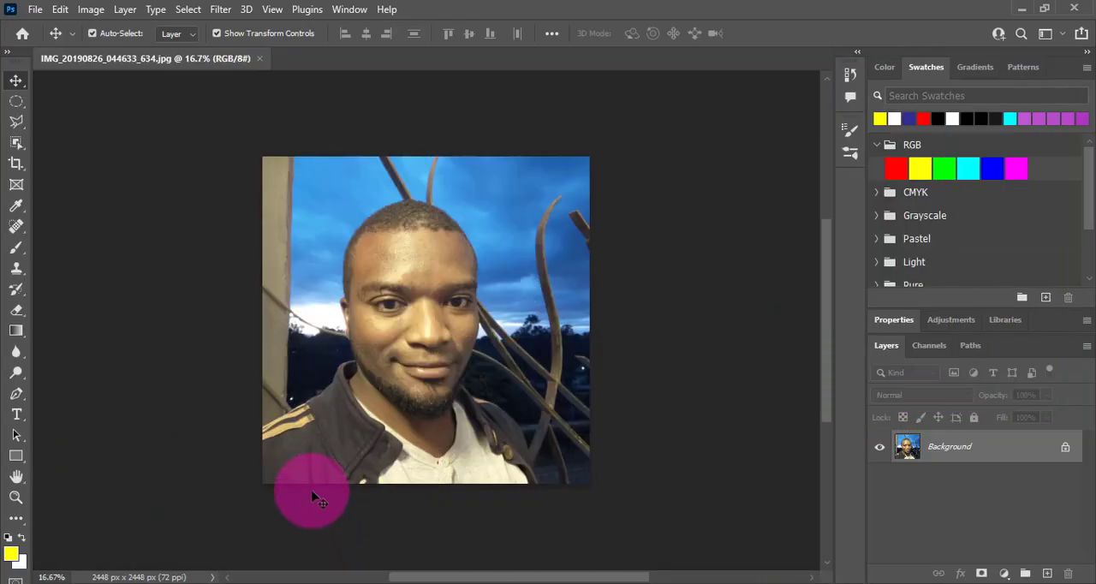
Step: Start Sky Replacement on the reopened portrait and use Get More Skies to open Adobe's sky presets page in the browser
{"action": "left_click", "coordinate": [60, 10]}
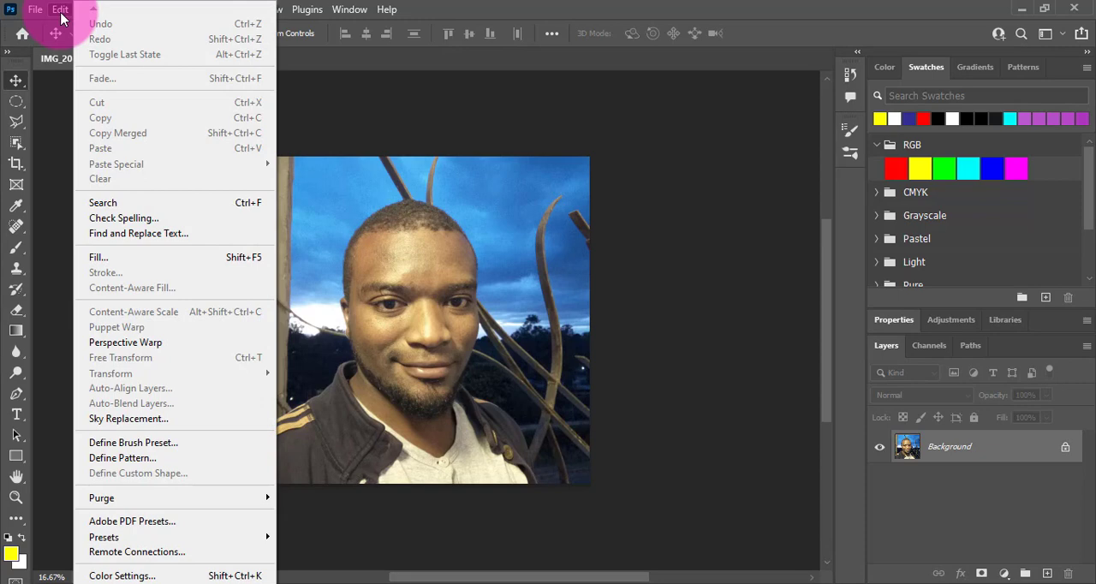
{"action": "left_click", "coordinate": [163, 419]}
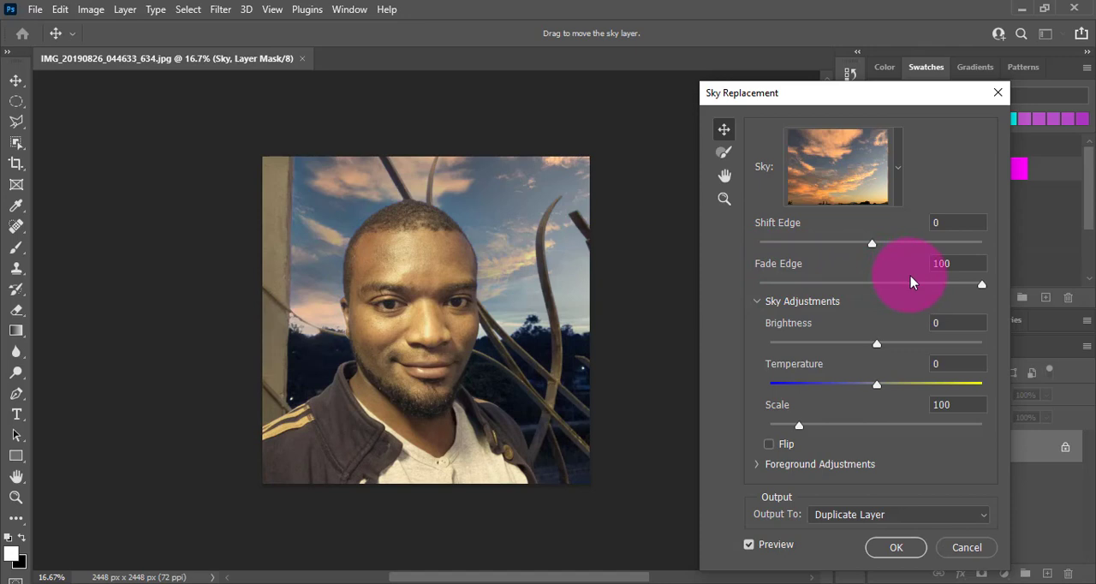
{"action": "left_click", "coordinate": [898, 199]}
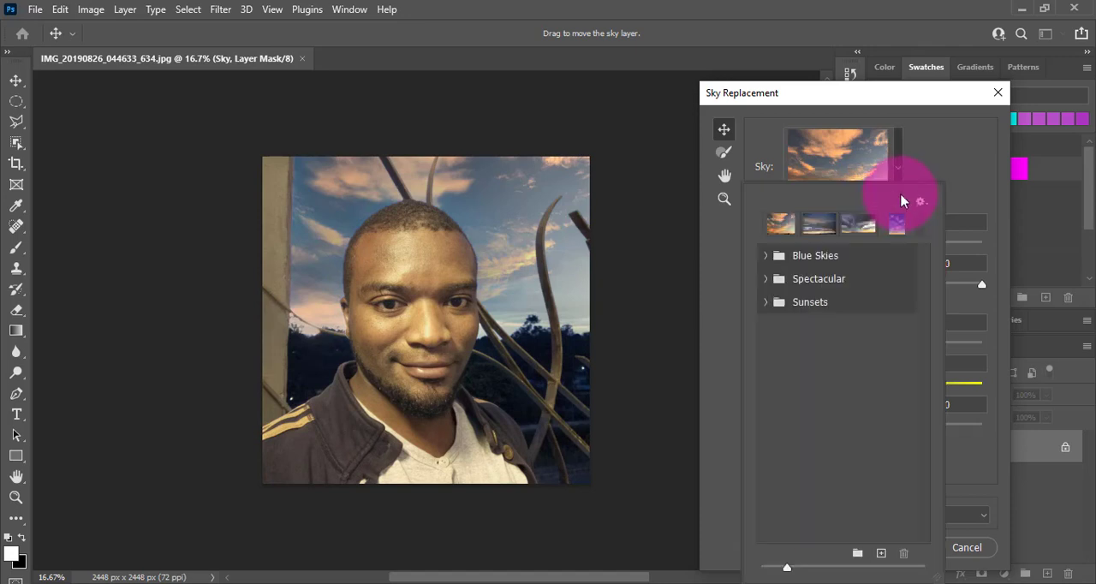
{"action": "left_click", "coordinate": [926, 164]}
{"action": "left_click", "coordinate": [899, 172]}
{"action": "left_click", "coordinate": [919, 203]}
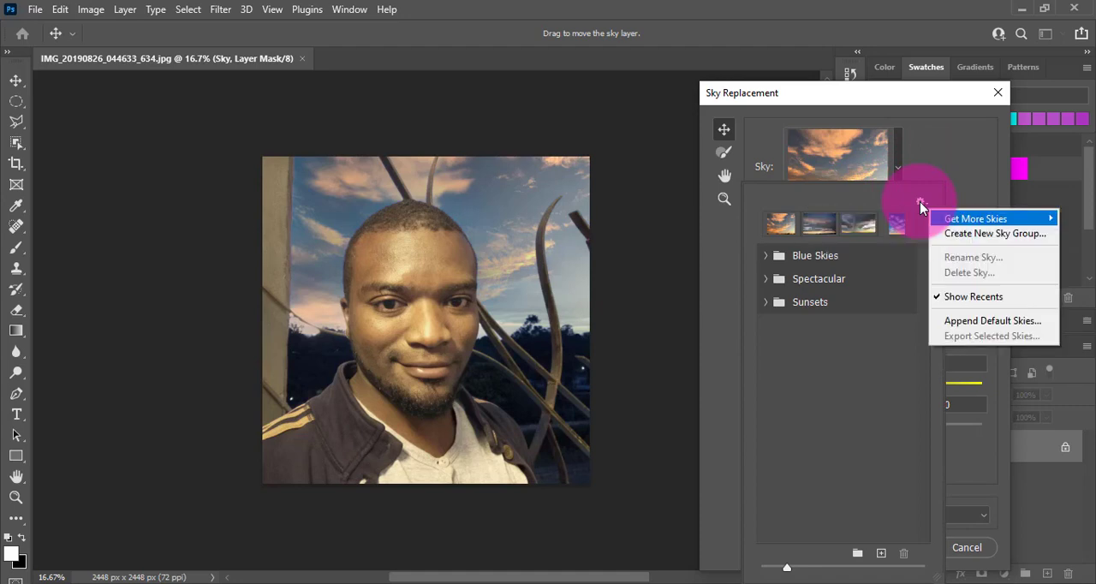
{"action": "mouse_move", "coordinate": [975, 218]}
{"action": "left_click", "coordinate": [553, 198]}
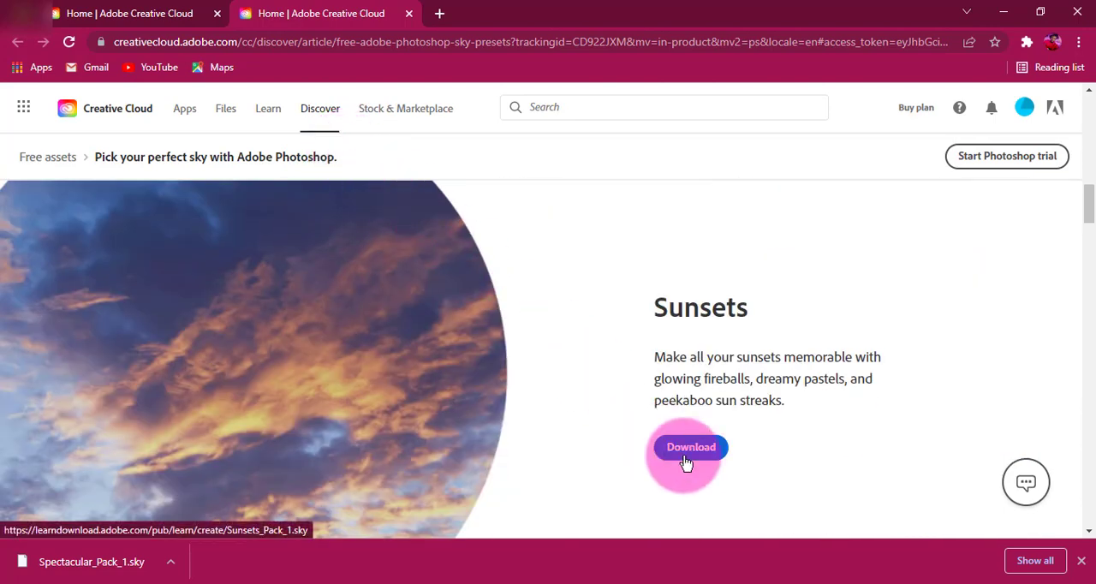
Step: Download the Sunsets and Spectacular sky preset packs from the Creative Cloud page
{"action": "left_click", "coordinate": [690, 449]}
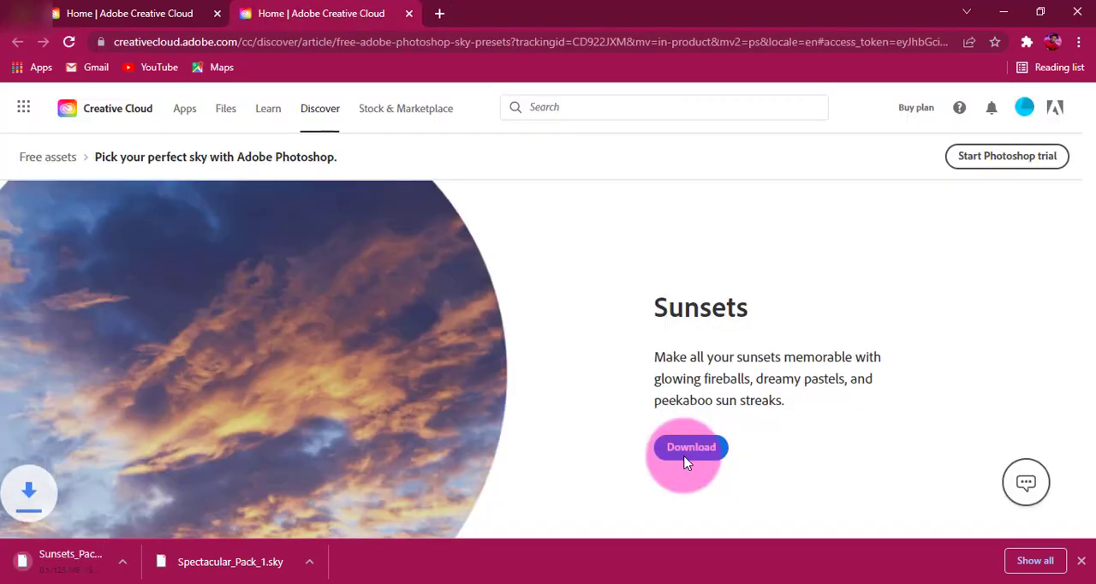
{"action": "scroll", "coordinate": [741, 451], "scroll_direction": "down", "scroll_amount": 5}
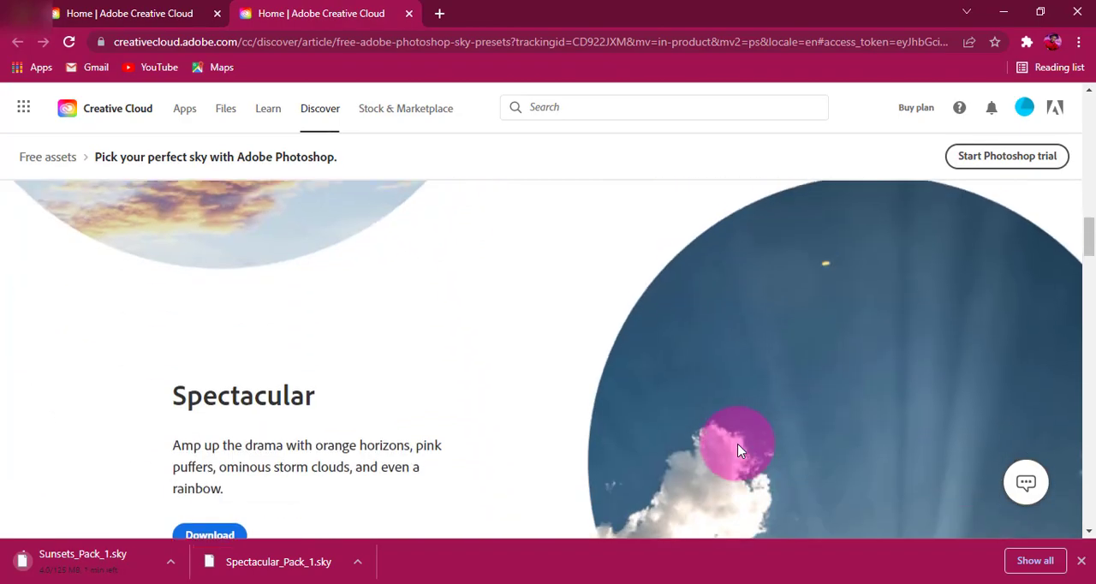
{"action": "left_click", "coordinate": [213, 367]}
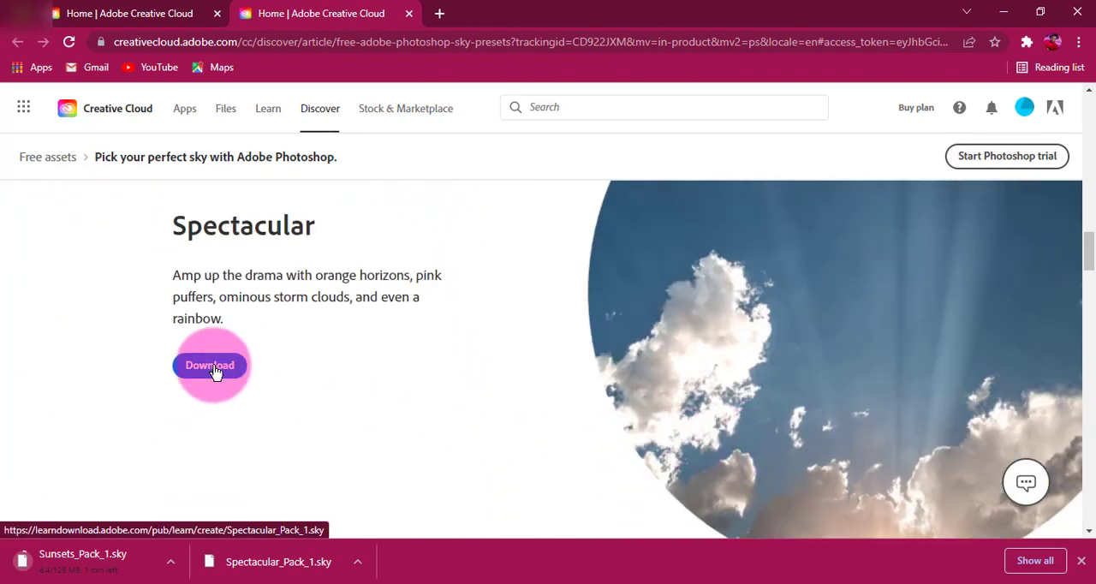
Step: Download the Night Skies and Blue Skies preset packs and start downloading the next pack below Blue Skies
{"action": "scroll", "coordinate": [435, 292], "scroll_direction": "down", "scroll_amount": 5}
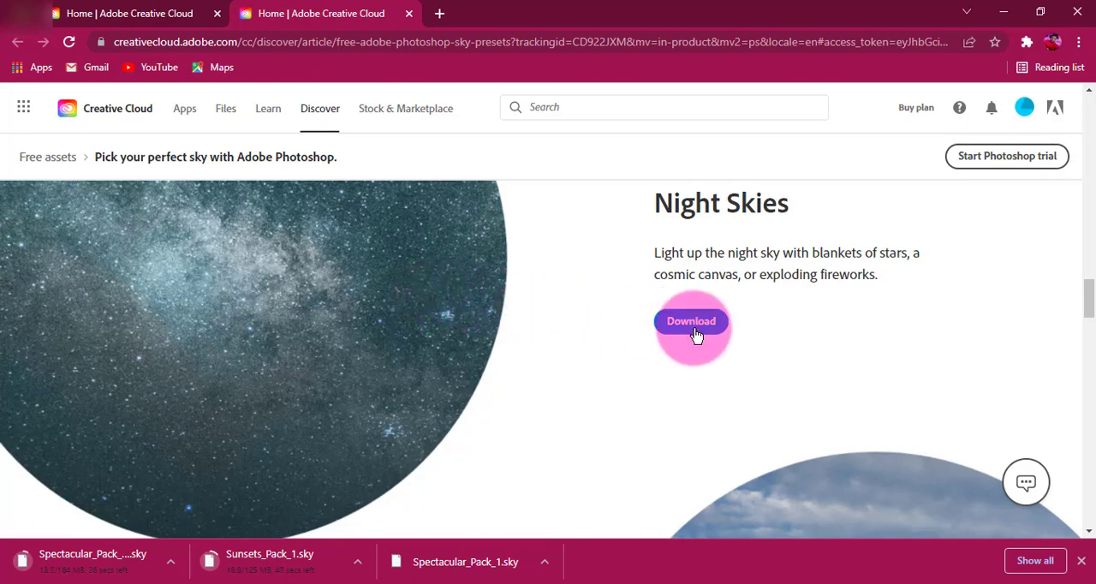
{"action": "left_click", "coordinate": [696, 329]}
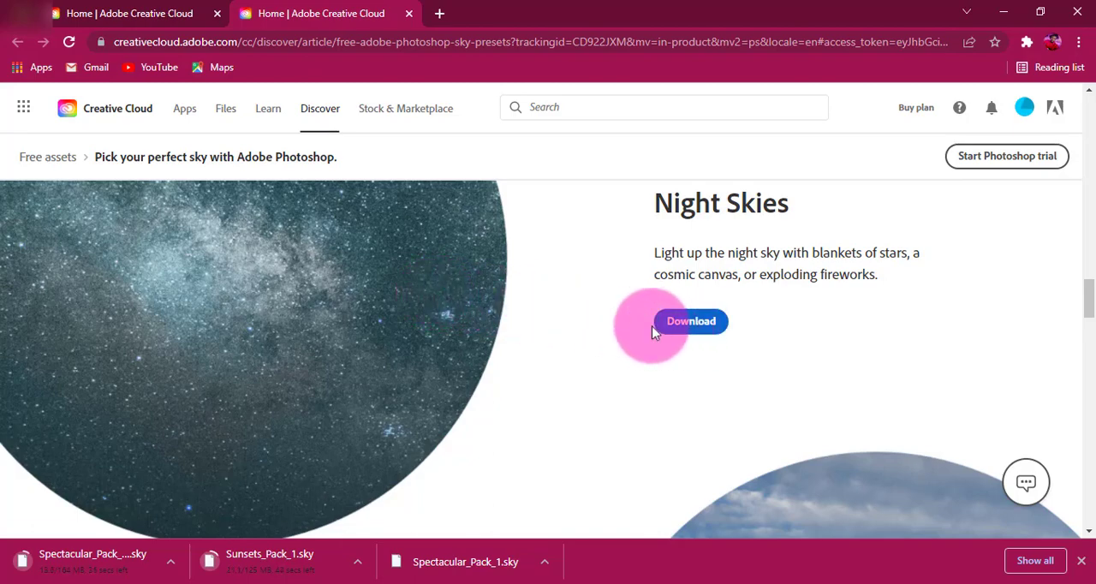
{"action": "scroll", "coordinate": [562, 327], "scroll_direction": "down", "scroll_amount": 5}
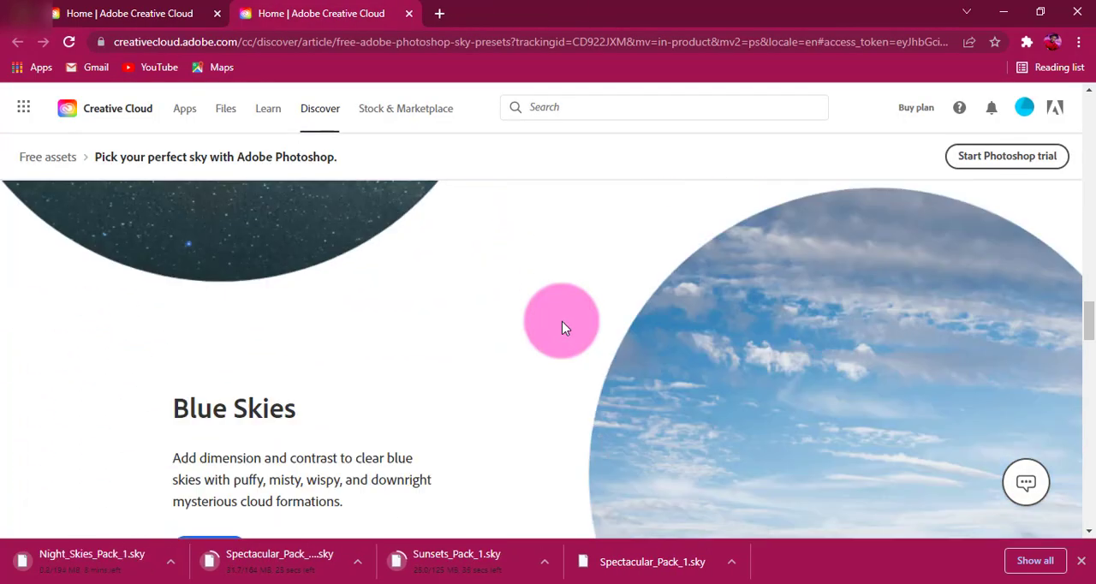
{"action": "scroll", "coordinate": [562, 328], "scroll_direction": "up", "scroll_amount": 1}
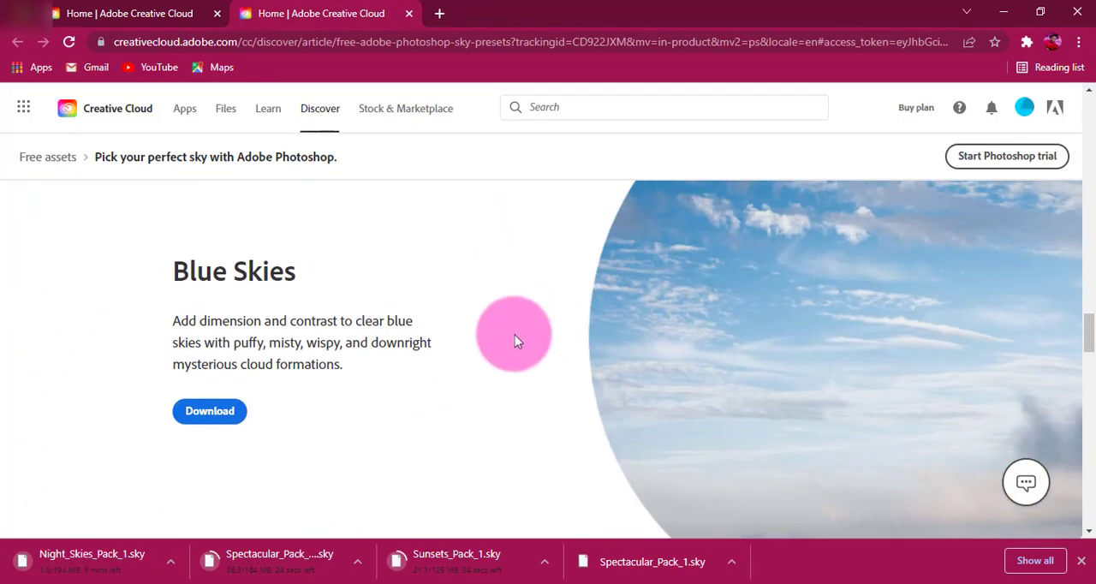
{"action": "left_click", "coordinate": [215, 410]}
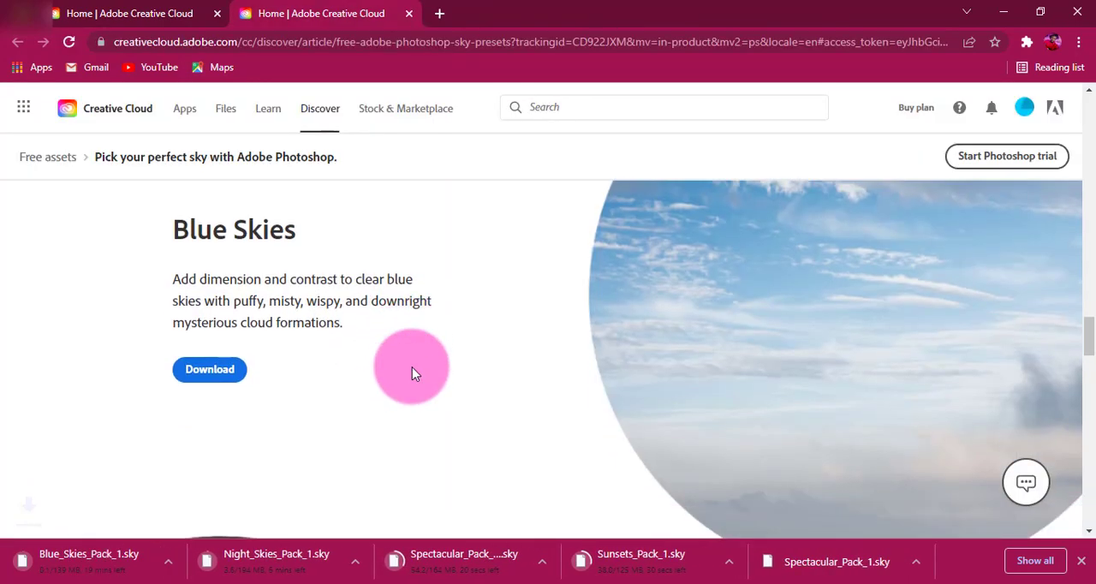
{"action": "scroll", "coordinate": [412, 368], "scroll_direction": "down", "scroll_amount": 5}
{"action": "left_click", "coordinate": [693, 374]}
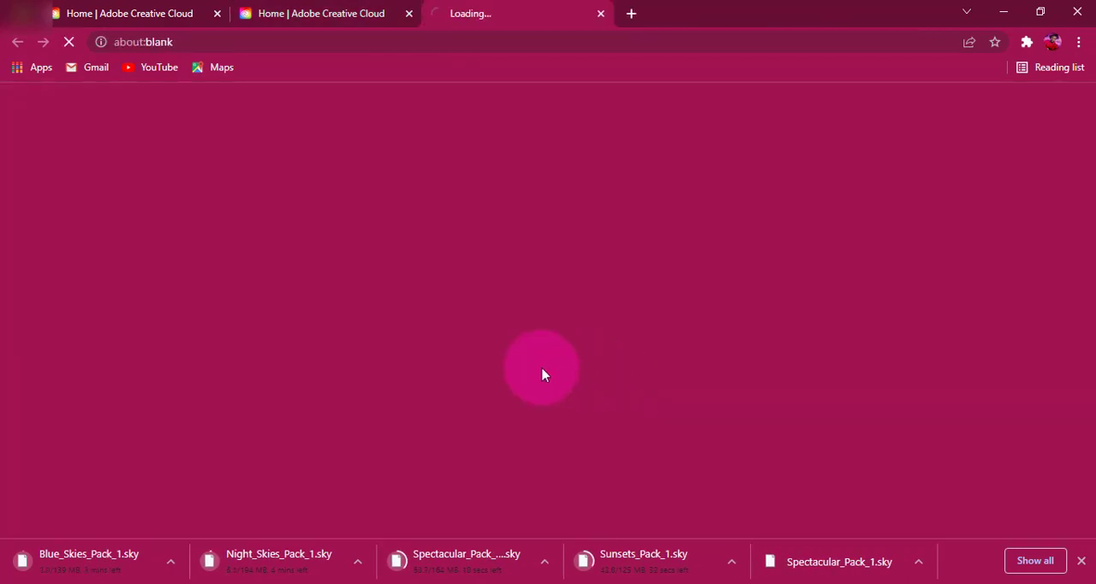
Step: Show the downloaded Storms_Pack_1.sky in its folder, minimize that window and return to Photoshop's Sky Replacement
{"action": "scroll", "coordinate": [540, 373], "scroll_direction": "down", "scroll_amount": 5}
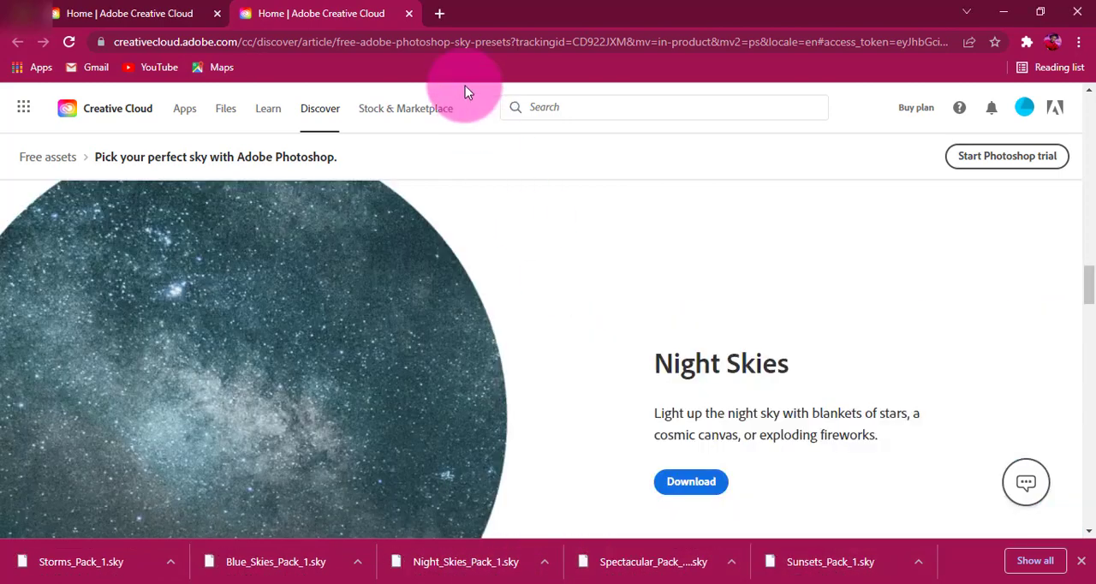
{"action": "scroll", "coordinate": [264, 411], "scroll_direction": "down", "scroll_amount": 2}
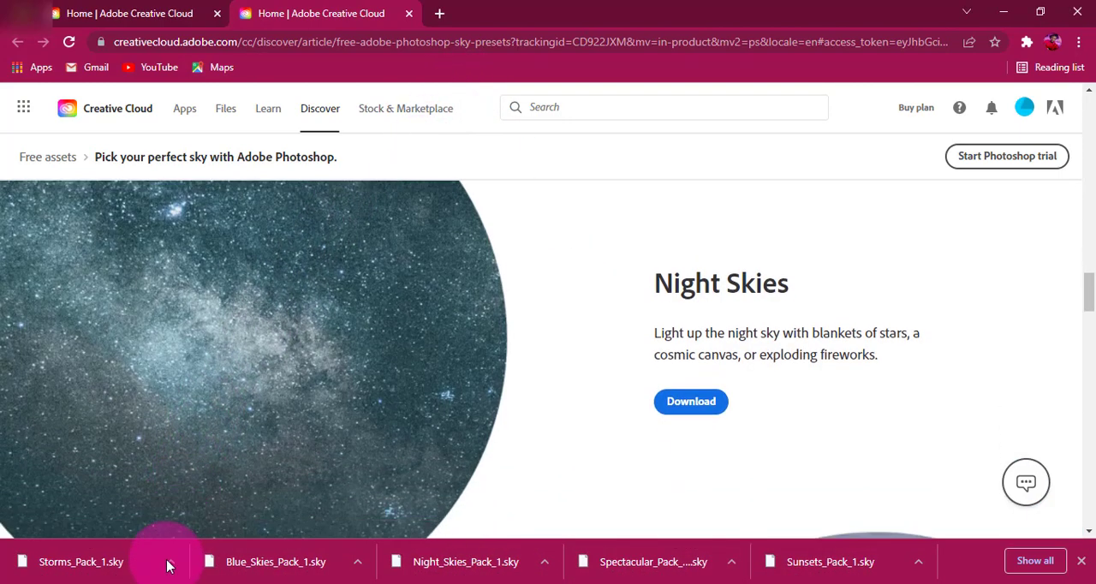
{"action": "left_click", "coordinate": [168, 564]}
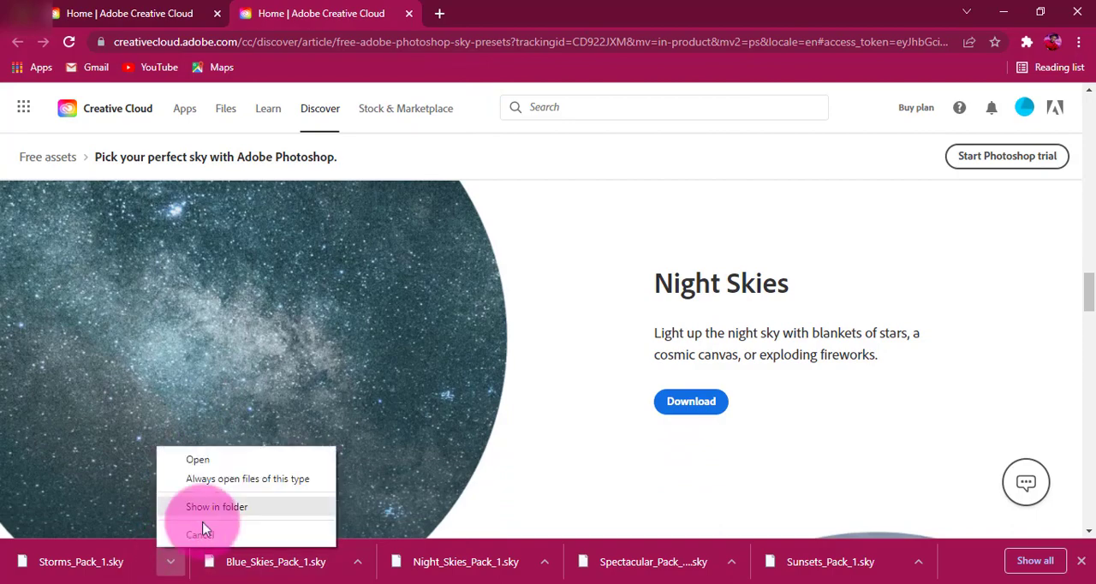
{"action": "left_click", "coordinate": [213, 515]}
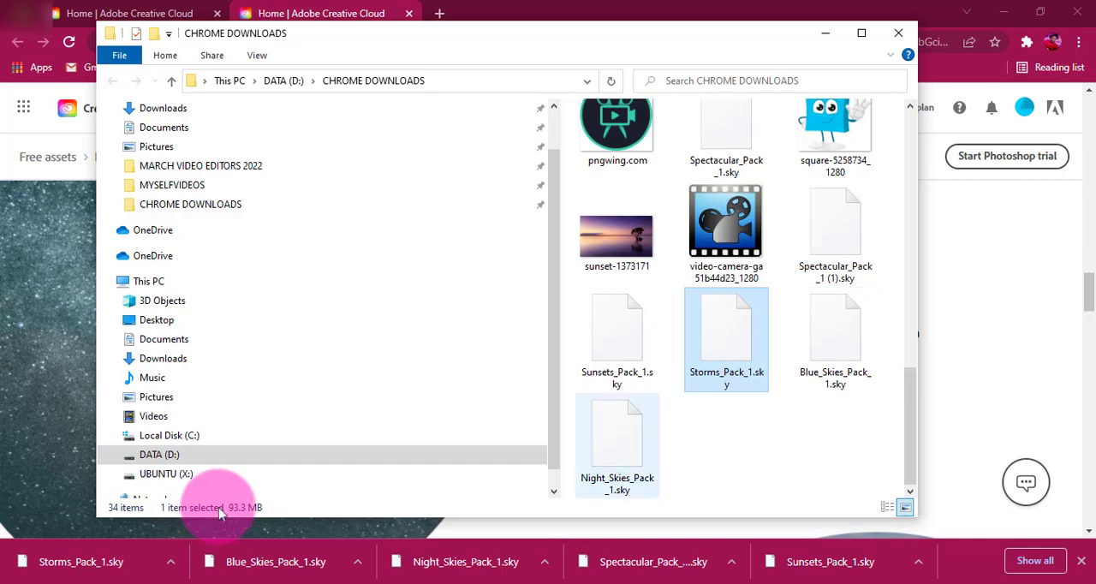
{"action": "left_click", "coordinate": [822, 36]}
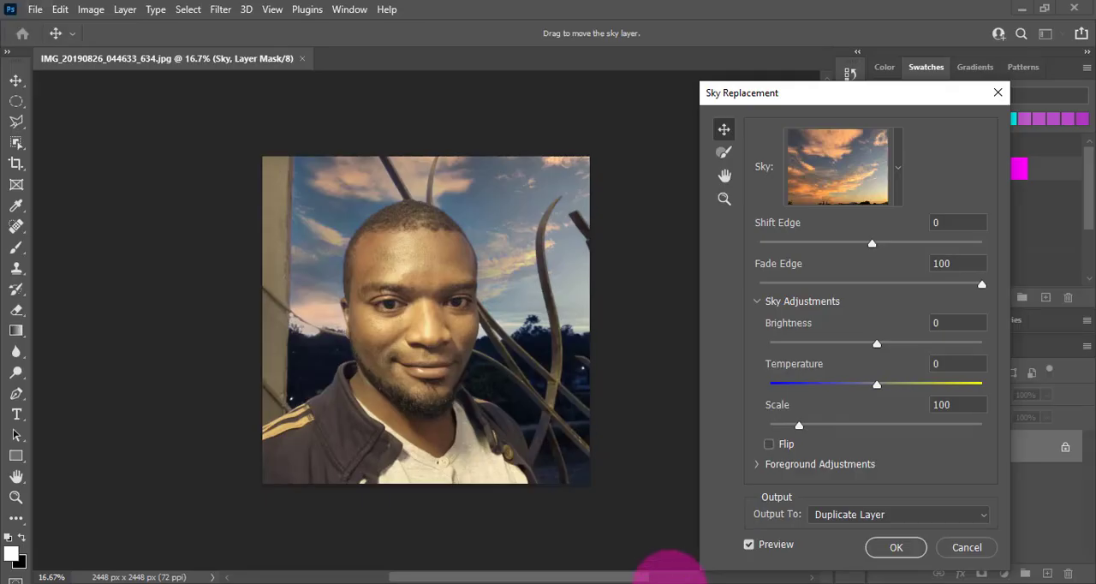
Step: Import Blue_Skies_Pack_1.sky from the CHROME DOWNLOADS folder as a preset pack for Sky Replacement
{"action": "left_click", "coordinate": [899, 179]}
{"action": "left_click", "coordinate": [921, 204]}
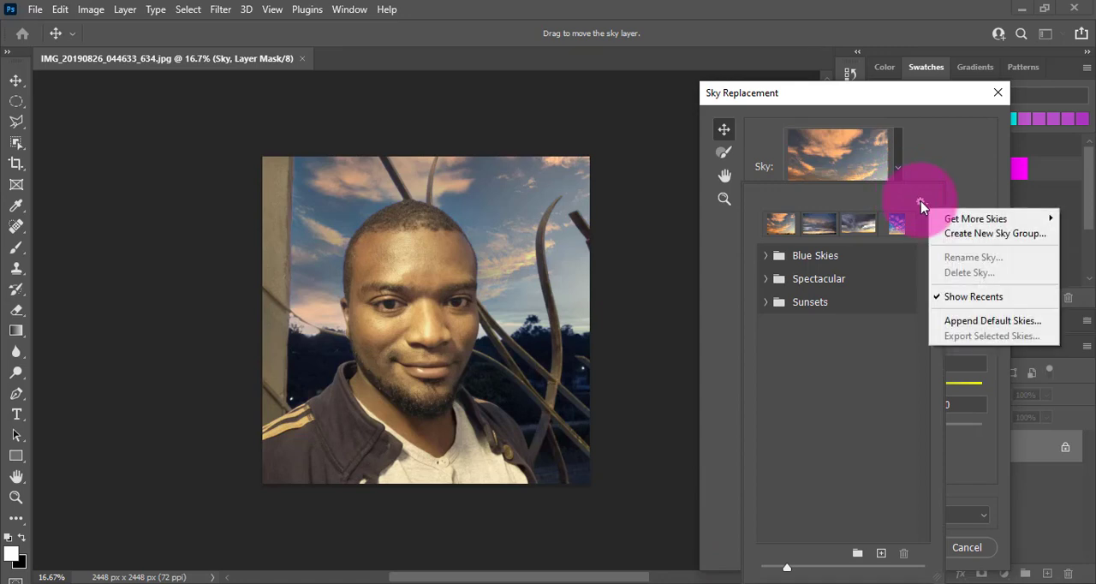
{"action": "mouse_move", "coordinate": [958, 219]}
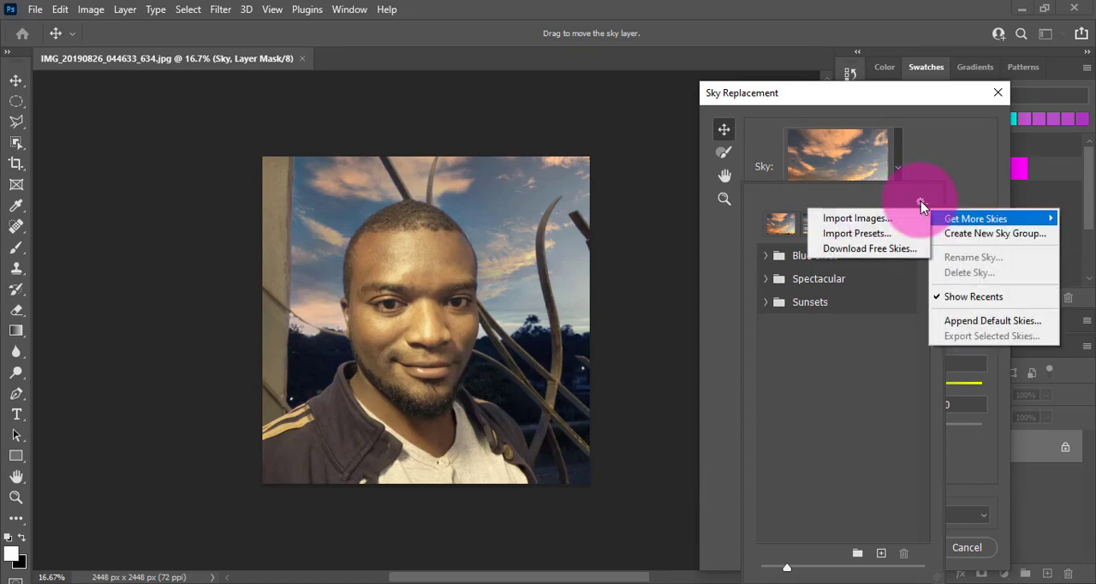
{"action": "left_click", "coordinate": [889, 245]}
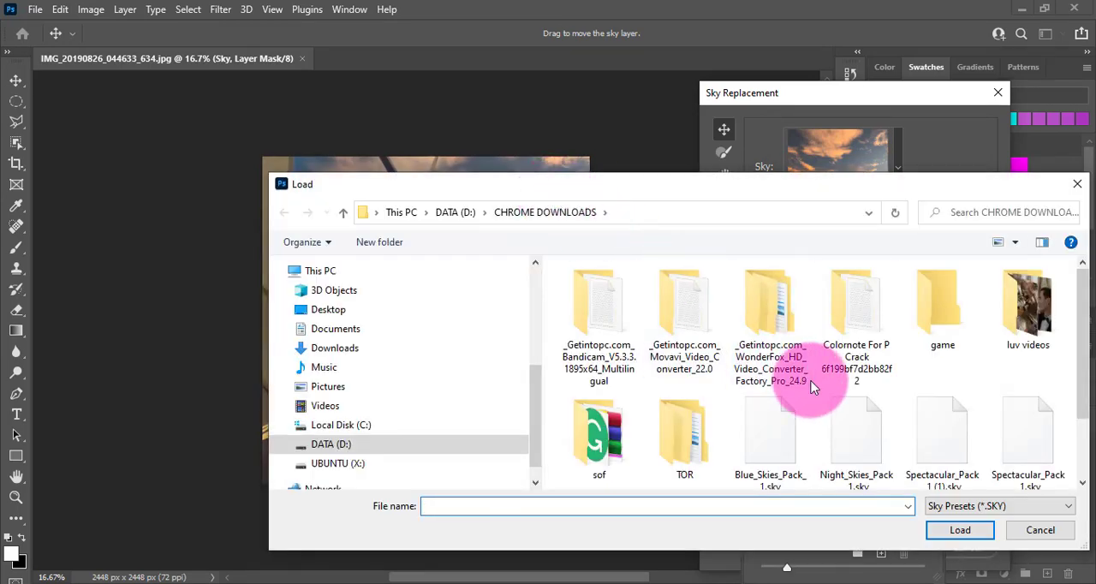
{"action": "scroll", "coordinate": [814, 387], "scroll_direction": "down", "scroll_amount": 1}
{"action": "left_click", "coordinate": [766, 433]}
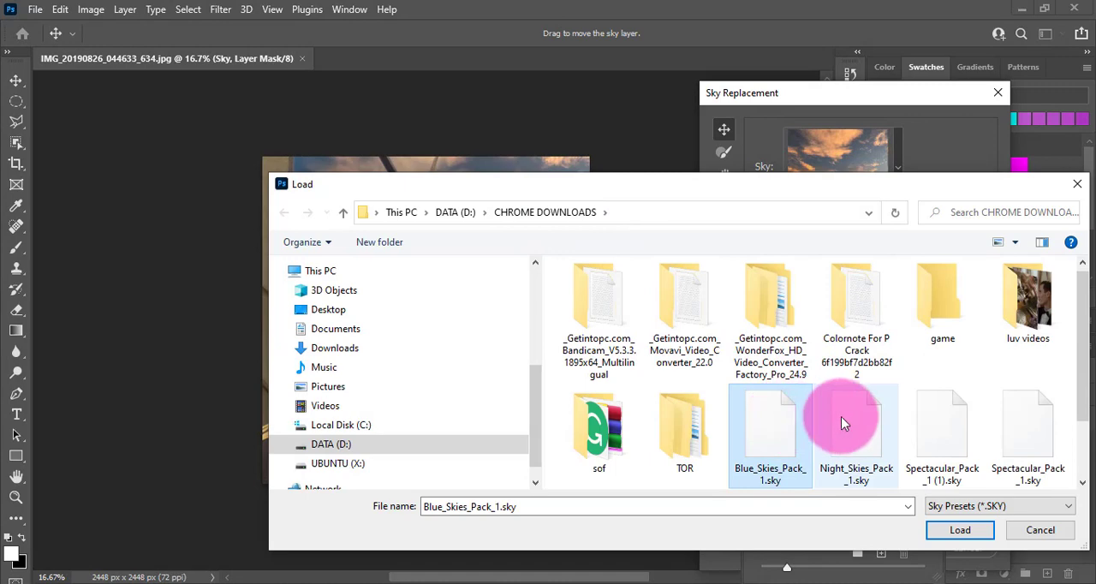
{"action": "left_click", "coordinate": [844, 421]}
{"action": "left_click", "coordinate": [788, 431]}
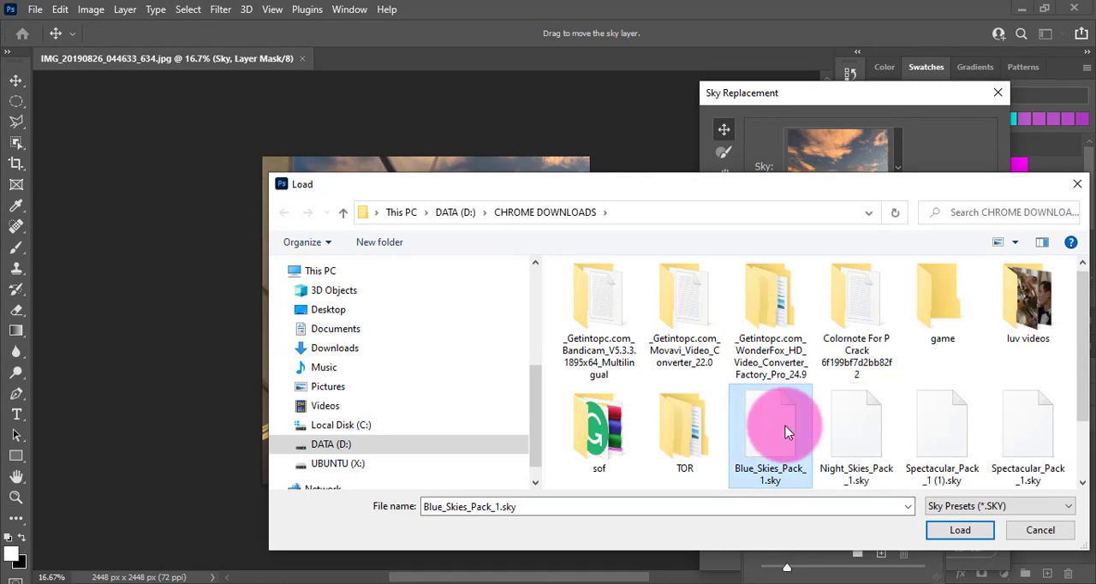
{"action": "left_click", "coordinate": [955, 531]}
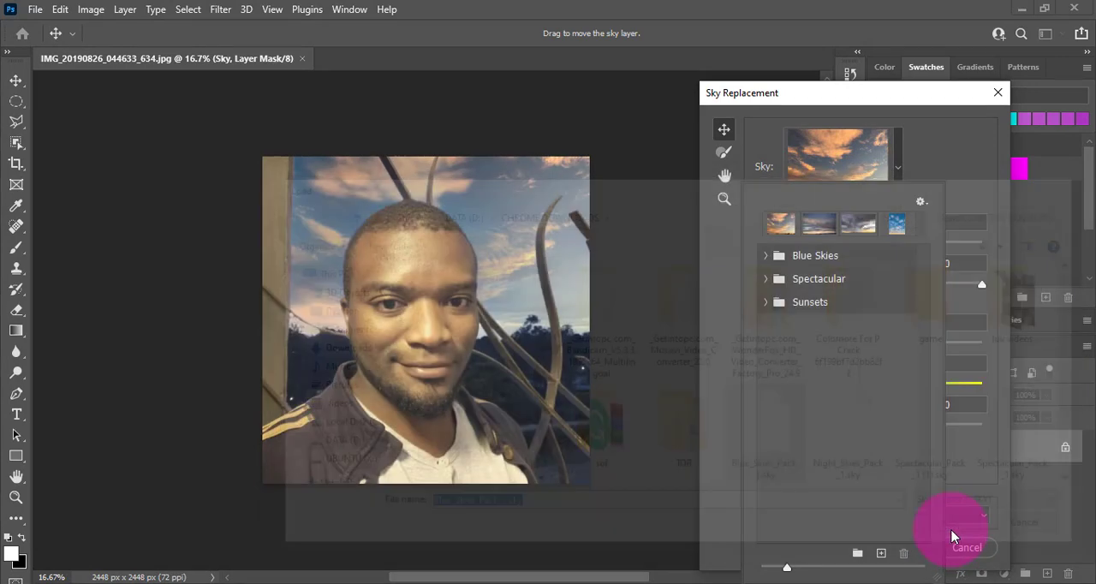
Step: Import the Night_Skies_Pack_1.sky preset pack into the Sky Replacement skies
{"action": "left_click", "coordinate": [921, 202]}
{"action": "mouse_move", "coordinate": [930, 221]}
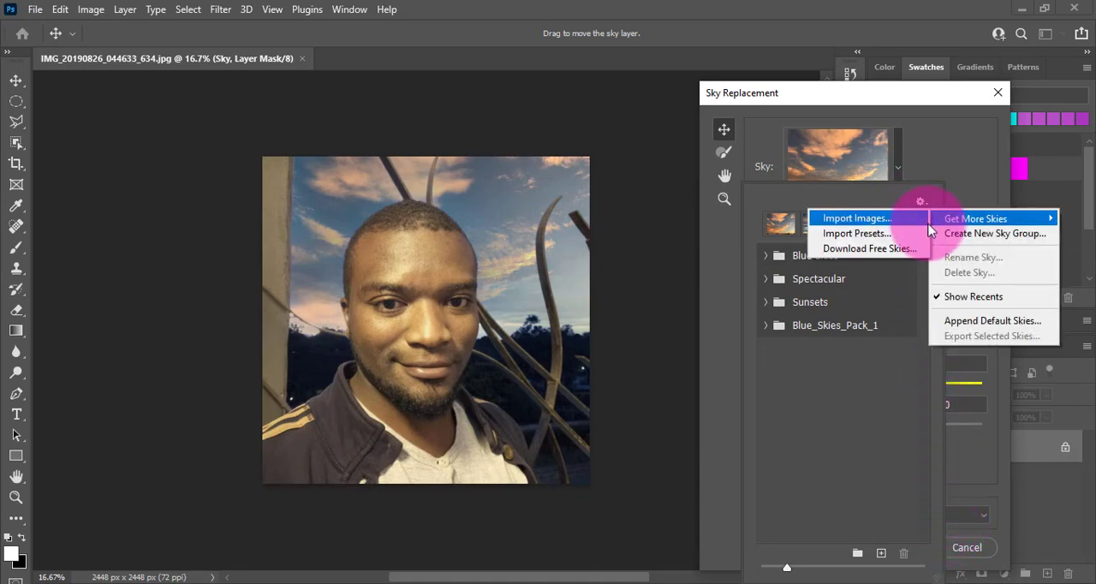
{"action": "left_click", "coordinate": [877, 234]}
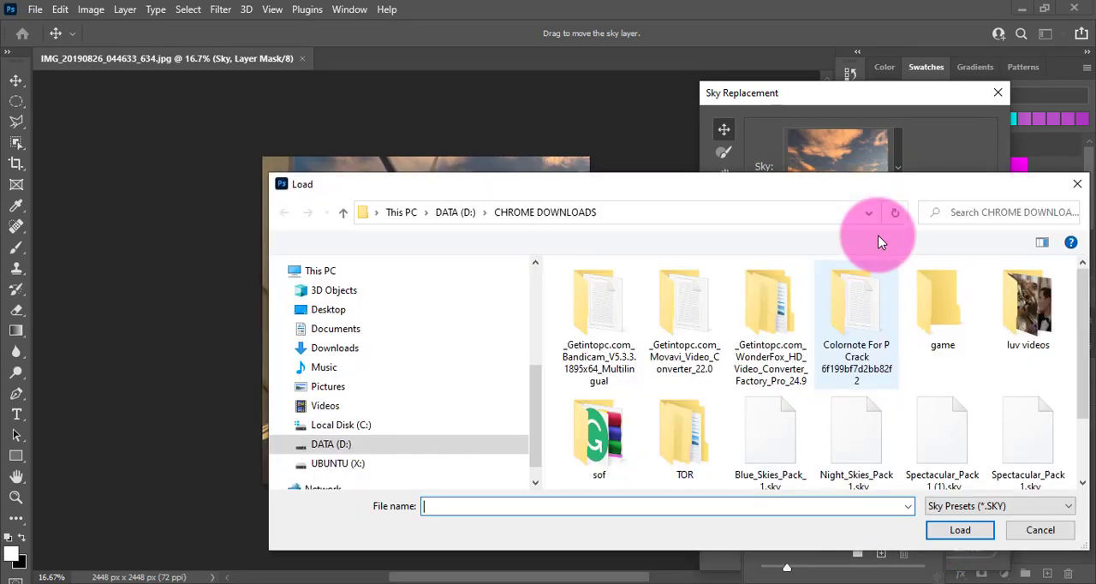
{"action": "left_click", "coordinate": [877, 437]}
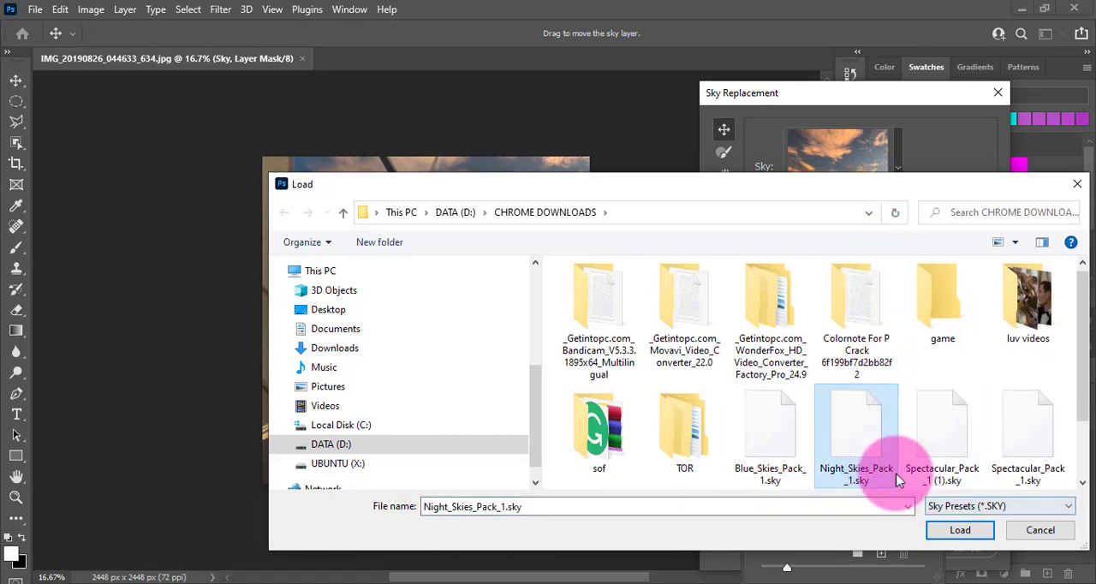
{"action": "left_click", "coordinate": [959, 530]}
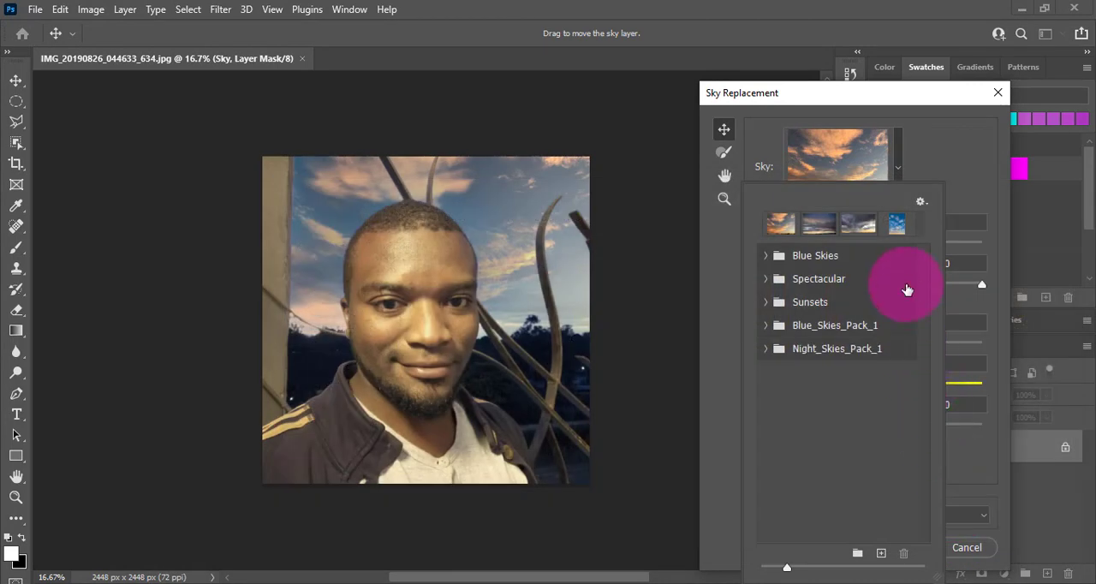
Step: Import the Spectacular_Pack_1 (1).sky preset pack into the Sky Replacement skies
{"action": "left_click", "coordinate": [921, 202]}
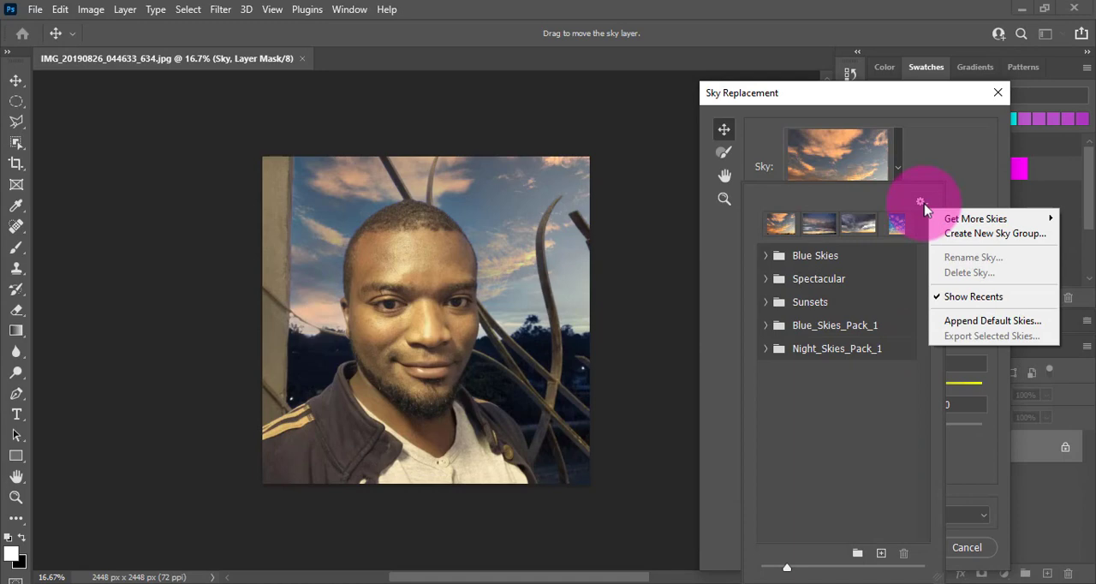
{"action": "mouse_move", "coordinate": [938, 220]}
{"action": "left_click", "coordinate": [879, 233]}
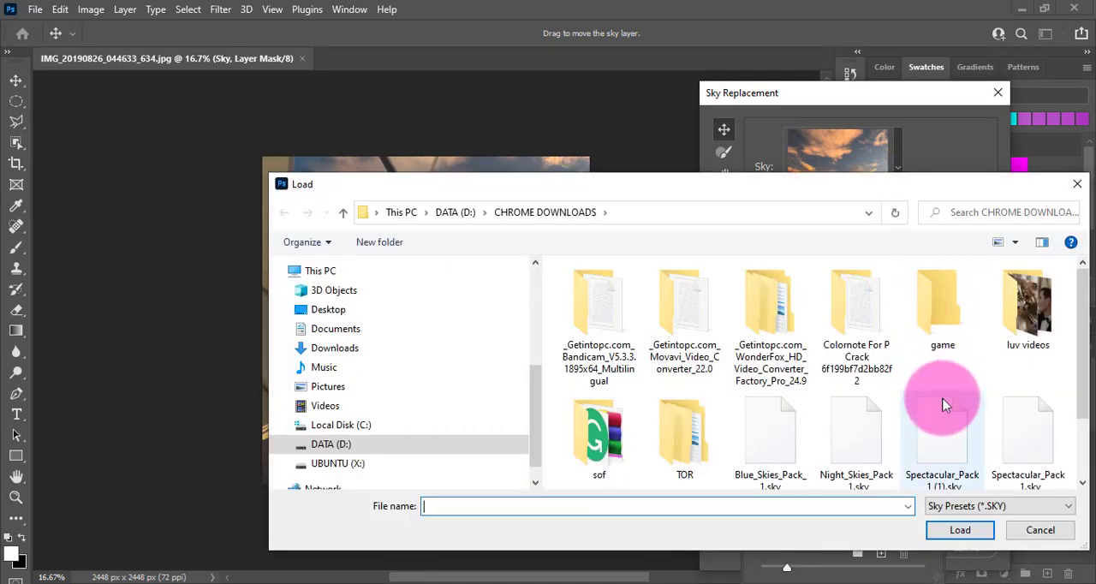
{"action": "left_click", "coordinate": [946, 428]}
{"action": "double_click", "coordinate": [956, 481]}
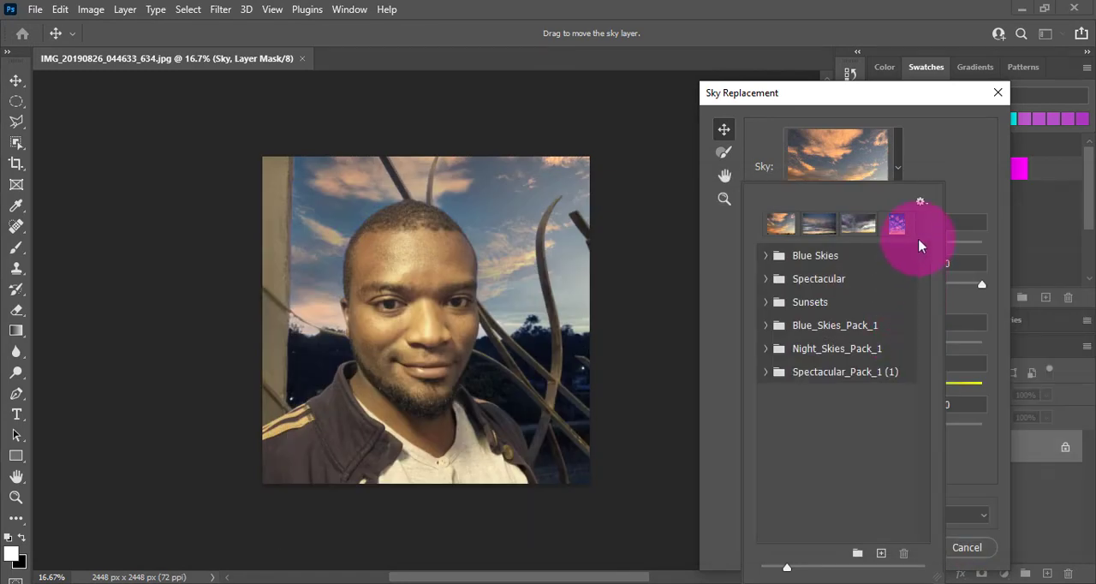
Step: Import the Storms_Pack_1.sky preset pack into the Sky Replacement skies
{"action": "left_click", "coordinate": [922, 204]}
{"action": "mouse_move", "coordinate": [918, 216]}
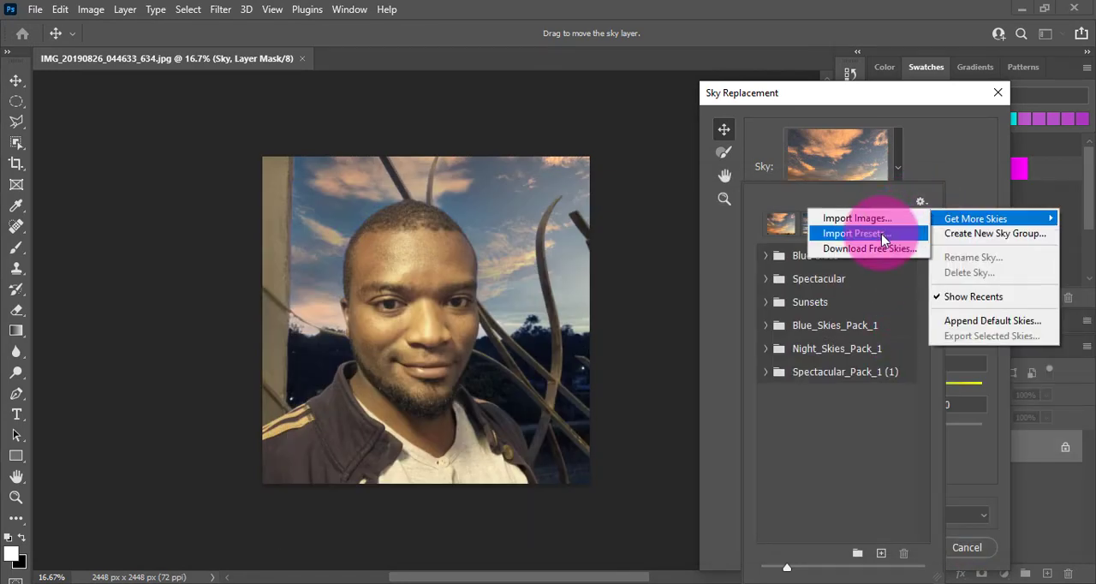
{"action": "left_click", "coordinate": [882, 234]}
{"action": "scroll", "coordinate": [913, 365], "scroll_direction": "down", "scroll_amount": 3}
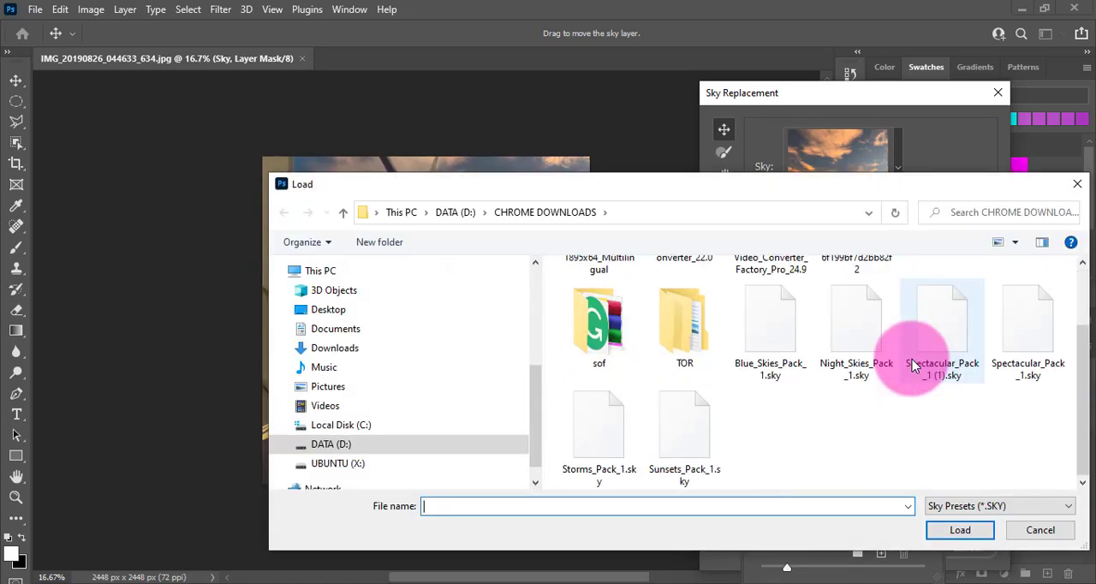
{"action": "left_click", "coordinate": [621, 423]}
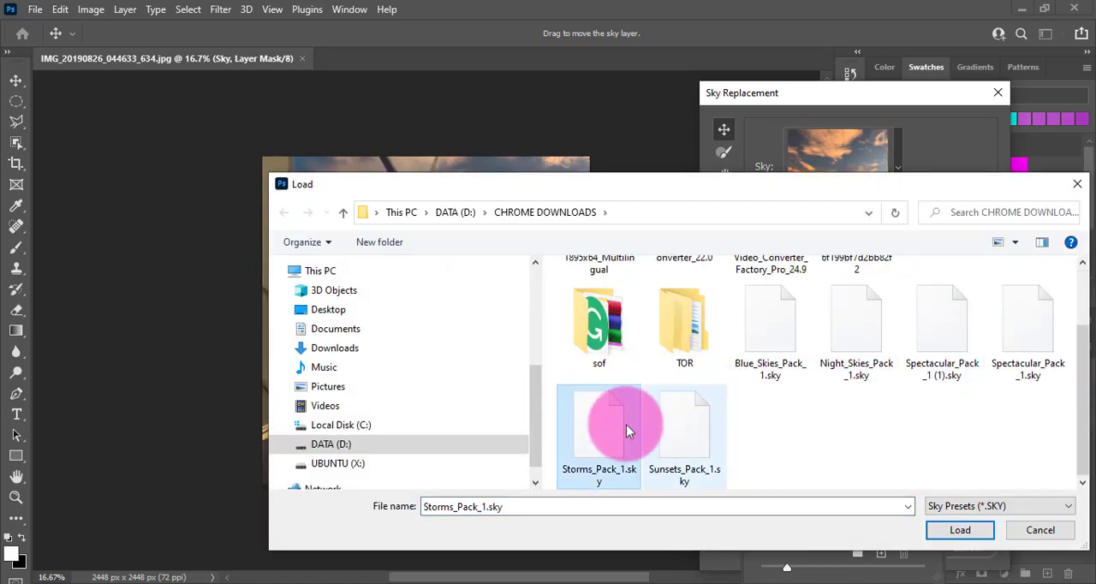
{"action": "left_click", "coordinate": [936, 526]}
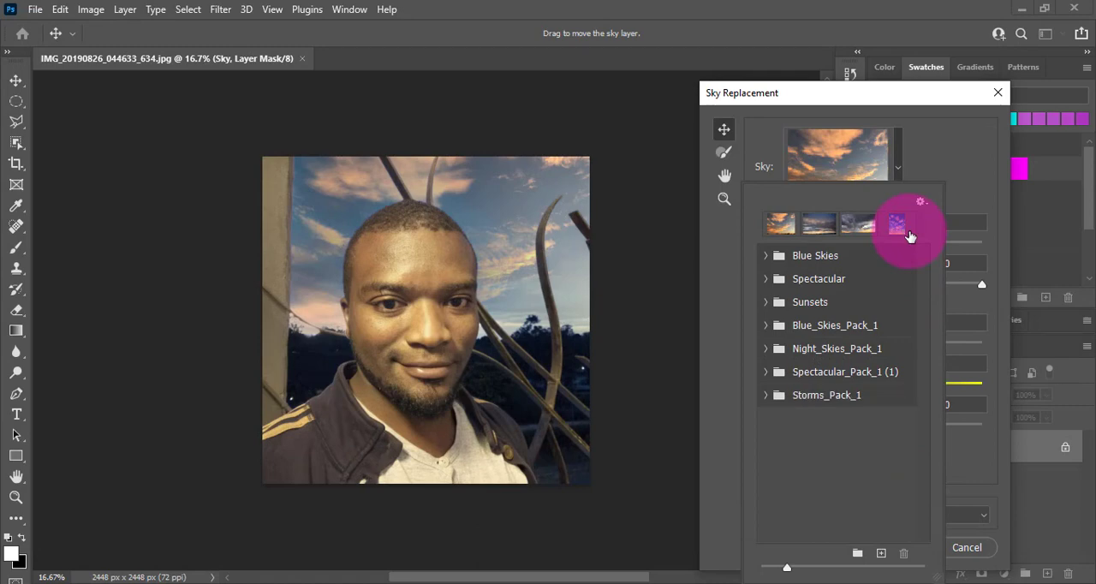
Step: Import the Sunsets_Pack_1.sky preset pack into the Sky Replacement skies
{"action": "left_click", "coordinate": [920, 202]}
{"action": "mouse_move", "coordinate": [952, 221]}
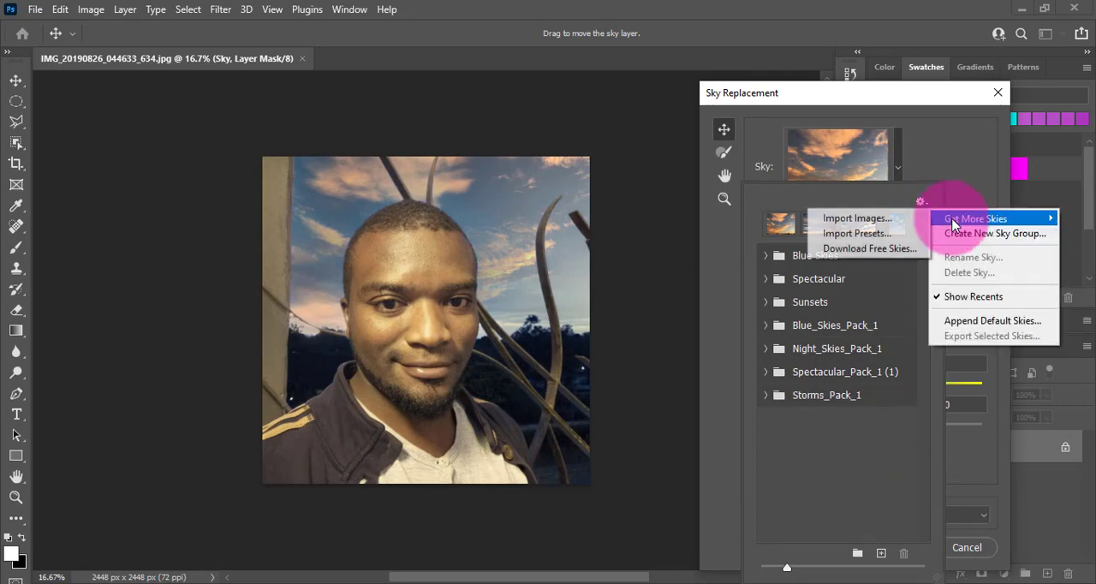
{"action": "left_click", "coordinate": [885, 233]}
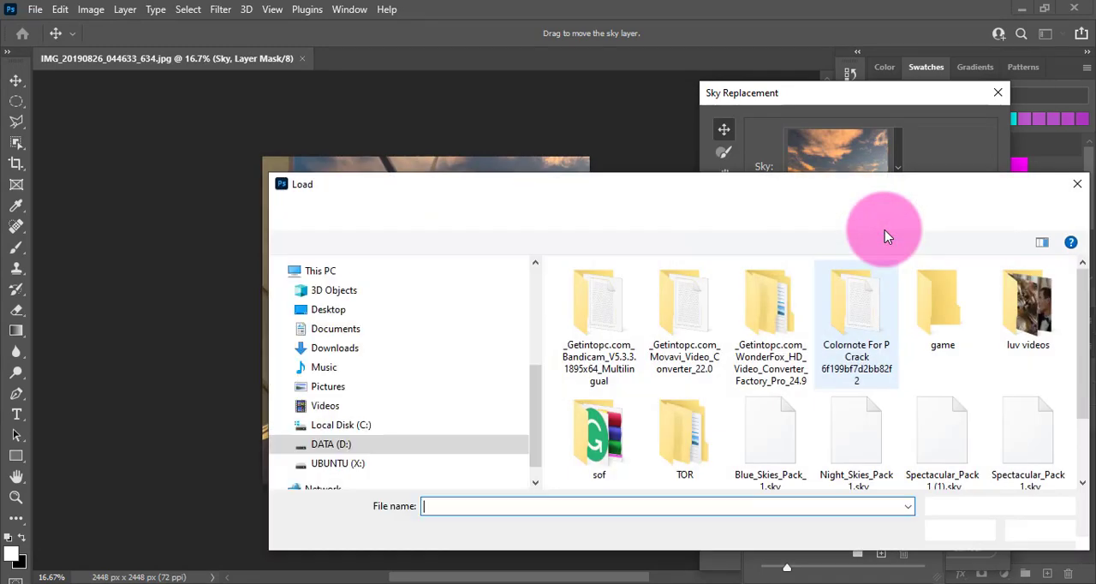
{"action": "scroll", "coordinate": [783, 475], "scroll_direction": "down", "scroll_amount": 2}
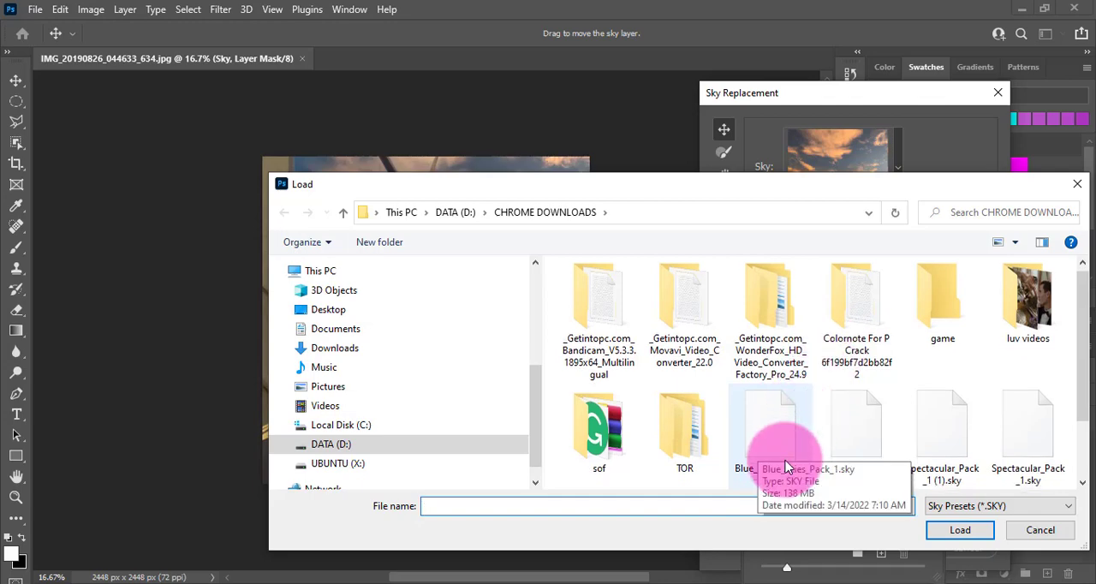
{"action": "left_click", "coordinate": [694, 448]}
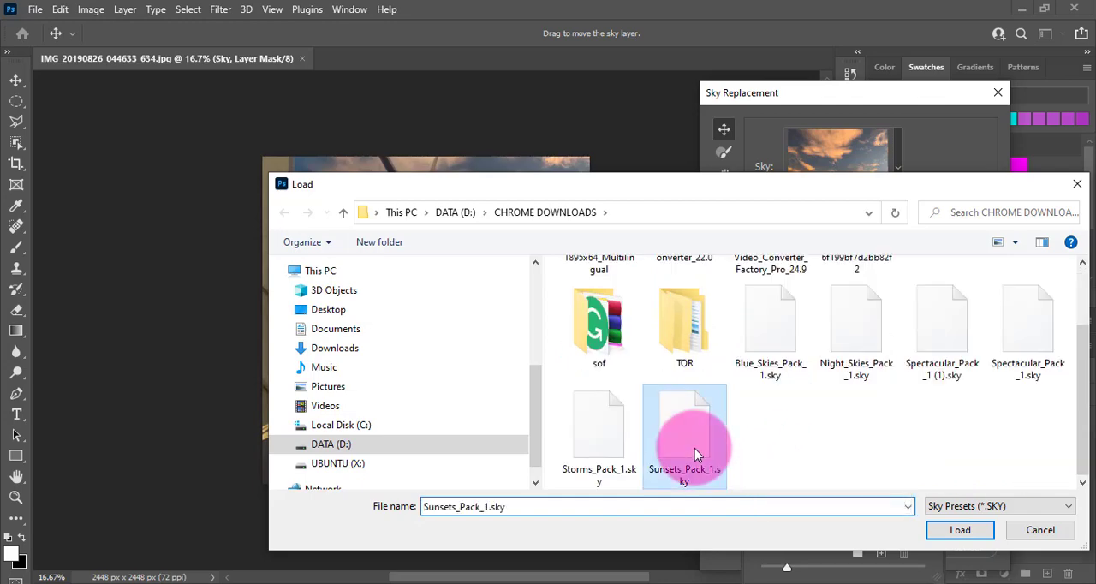
{"action": "left_click", "coordinate": [949, 530]}
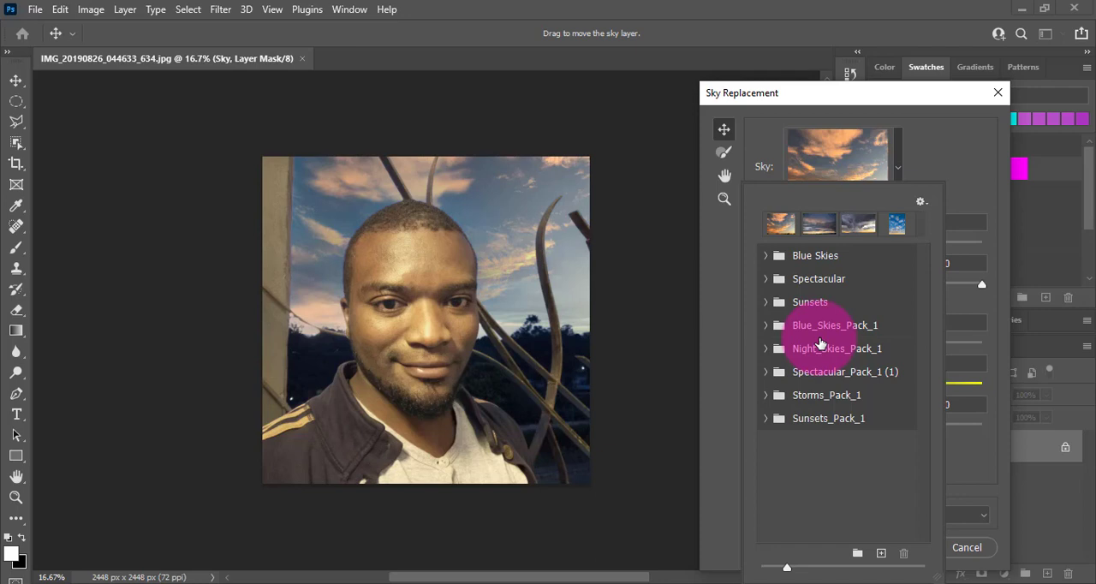
Step: Try the first sky of Blue_Skies_Pack_1 on the portrait and collapse that group
{"action": "left_click", "coordinate": [765, 328]}
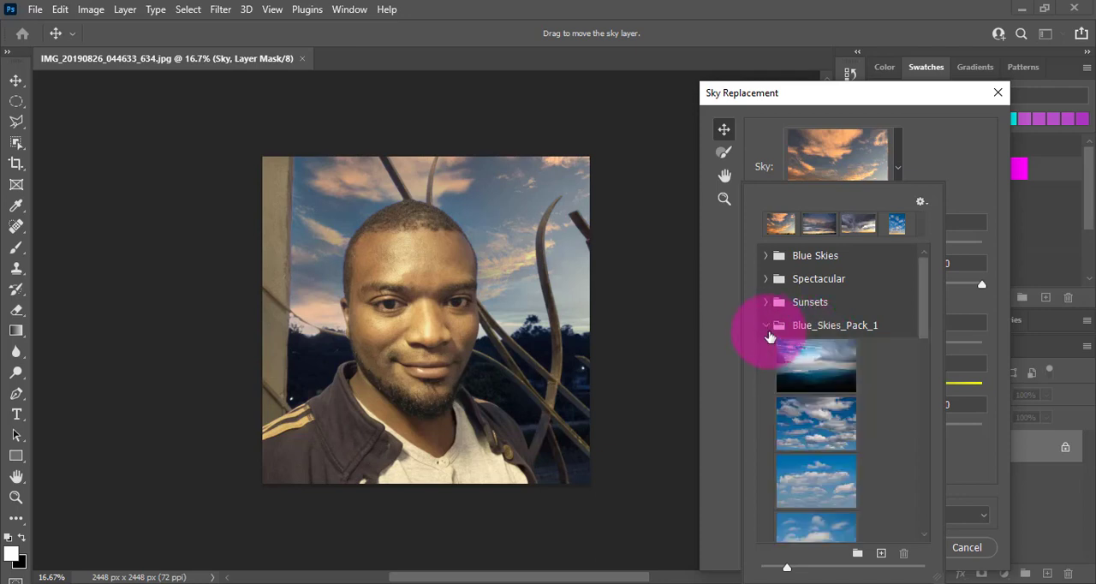
{"action": "left_click", "coordinate": [802, 365]}
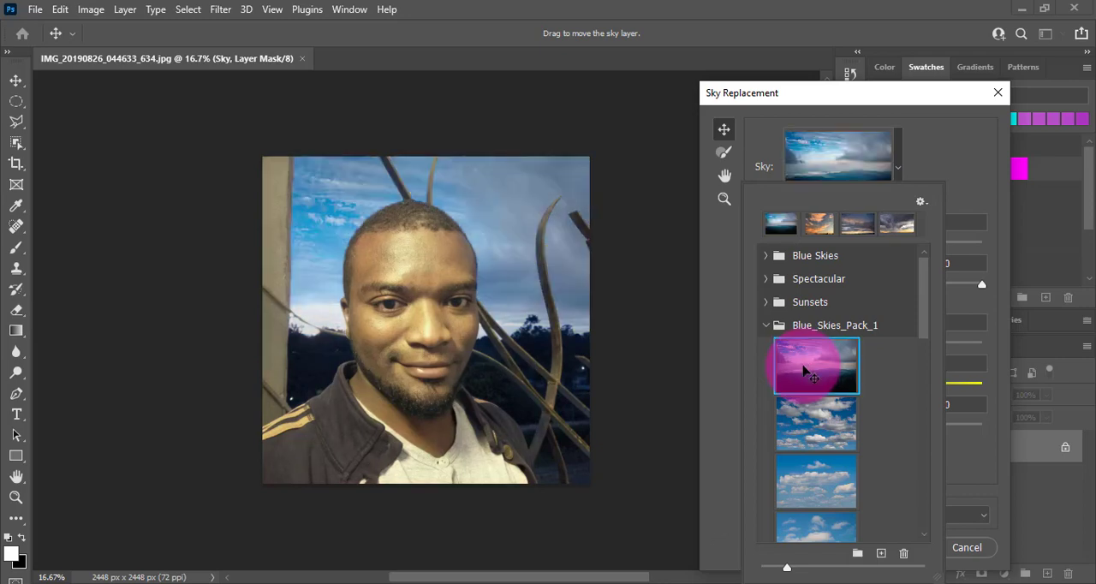
{"action": "left_click", "coordinate": [765, 325]}
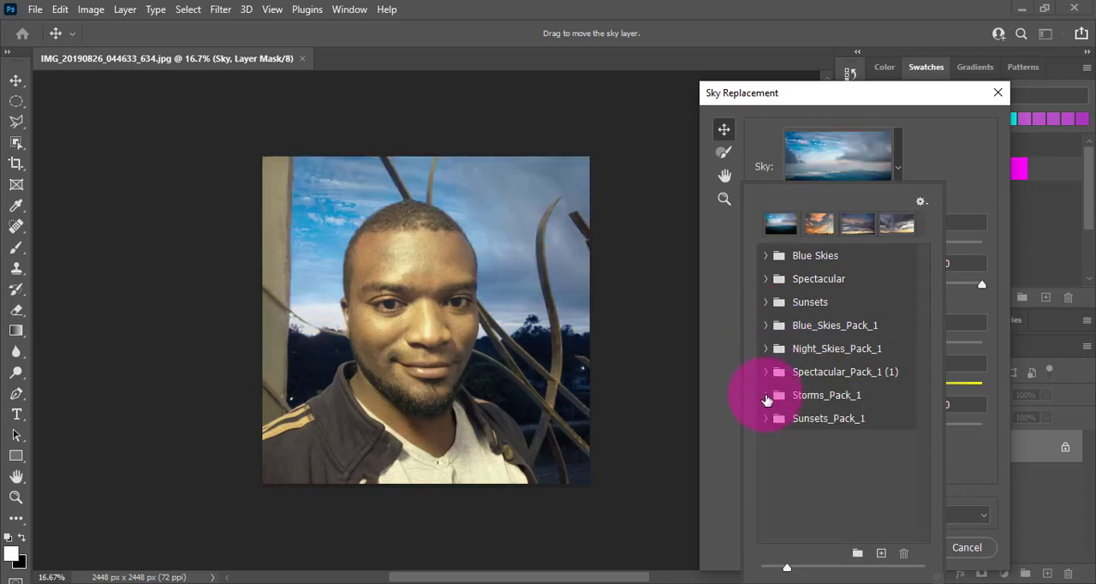
Step: Apply the second sky of Storms_Pack_1, the red-lit storm clouds, to the portrait and collapse that group
{"action": "left_click", "coordinate": [766, 396]}
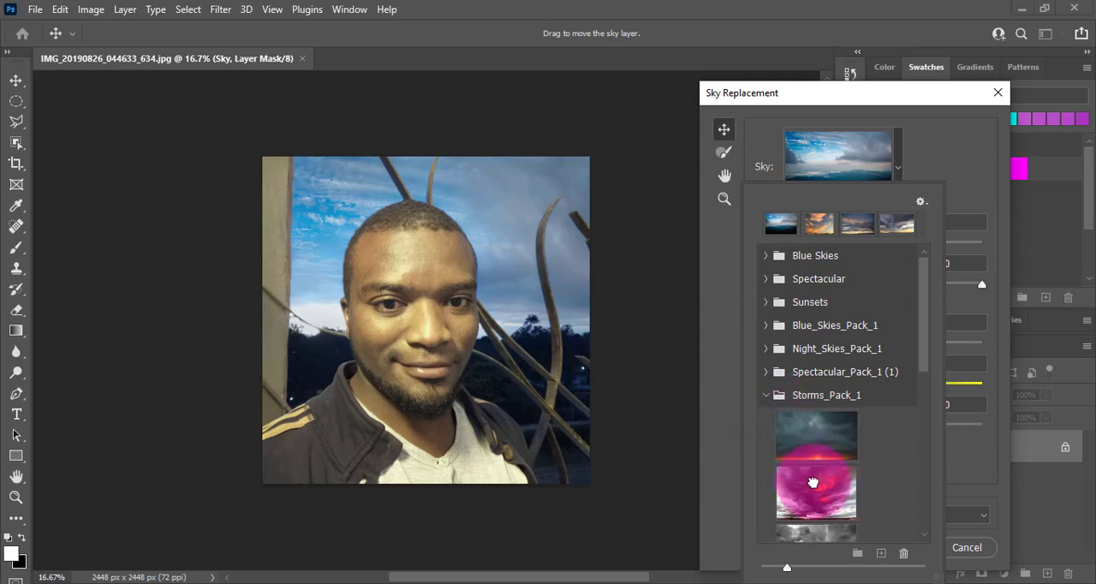
{"action": "left_click", "coordinate": [813, 483]}
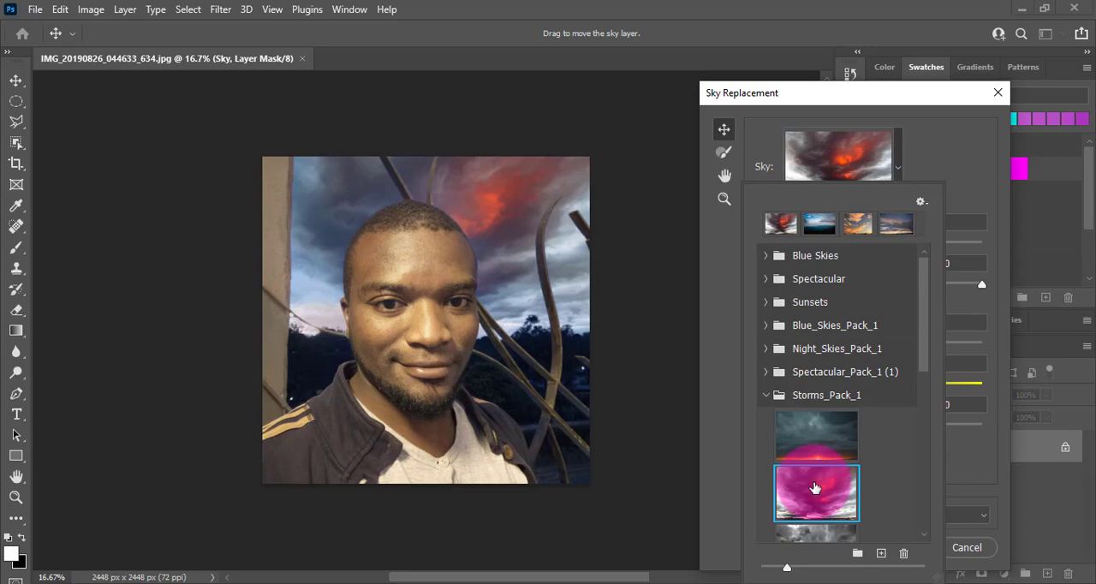
{"action": "left_click", "coordinate": [767, 396]}
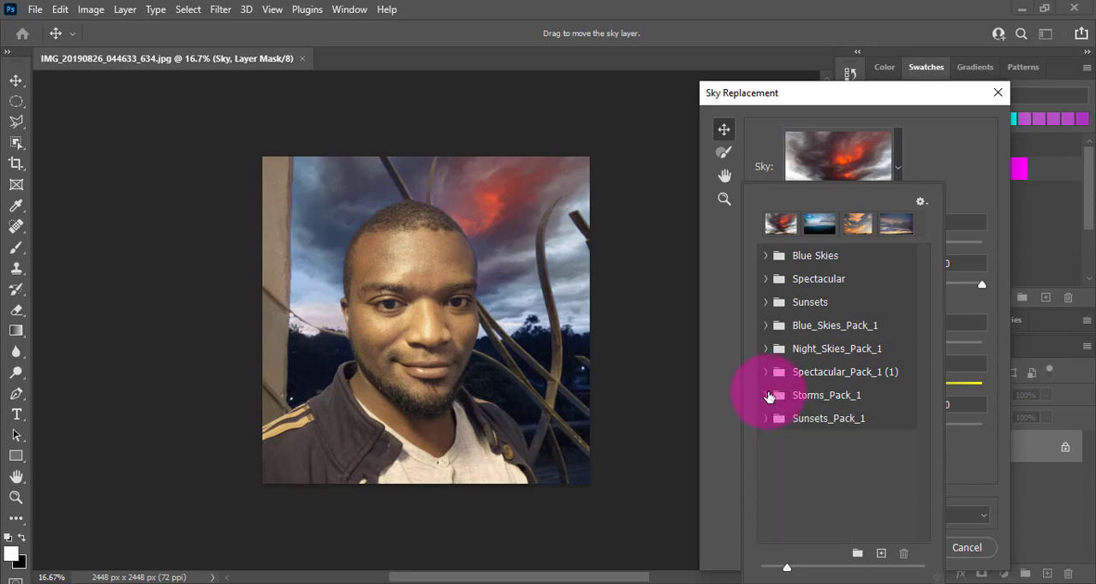
Step: Try the second sky of Sunsets_Pack_1, the blue clouds above a low sun, on the portrait
{"action": "left_click", "coordinate": [768, 419]}
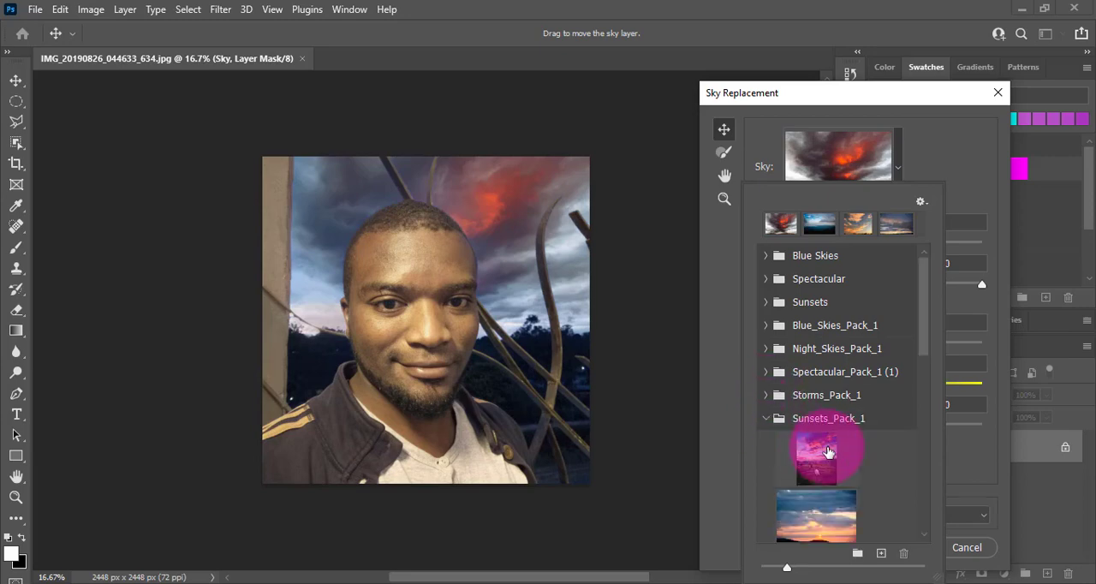
{"action": "scroll", "coordinate": [828, 449], "scroll_direction": "down", "scroll_amount": 3}
{"action": "scroll", "coordinate": [828, 450], "scroll_direction": "down", "scroll_amount": 2}
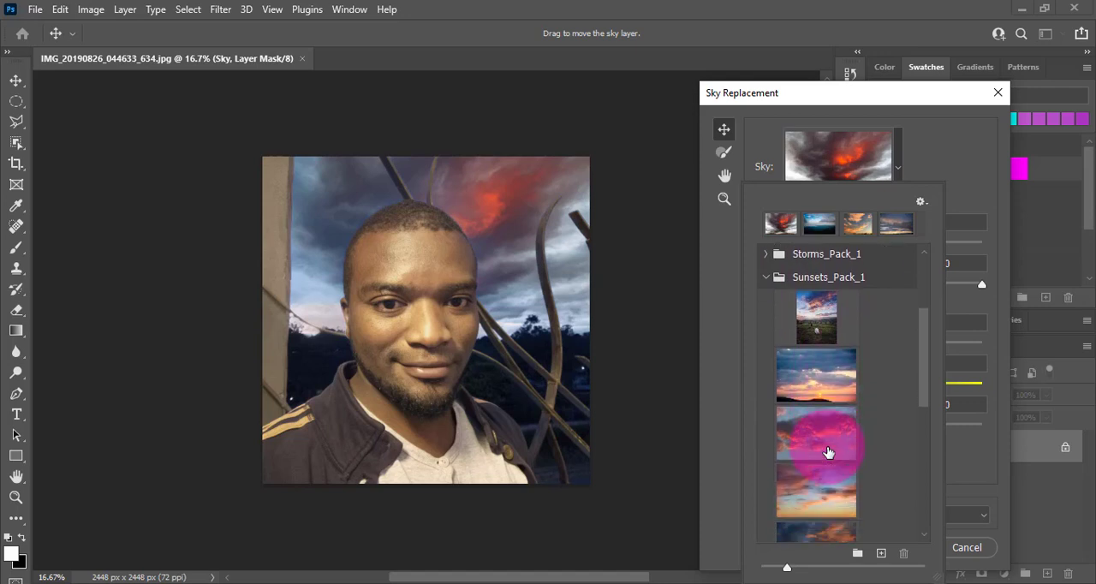
{"action": "left_click", "coordinate": [816, 375]}
{"action": "double_click", "coordinate": [816, 375]}
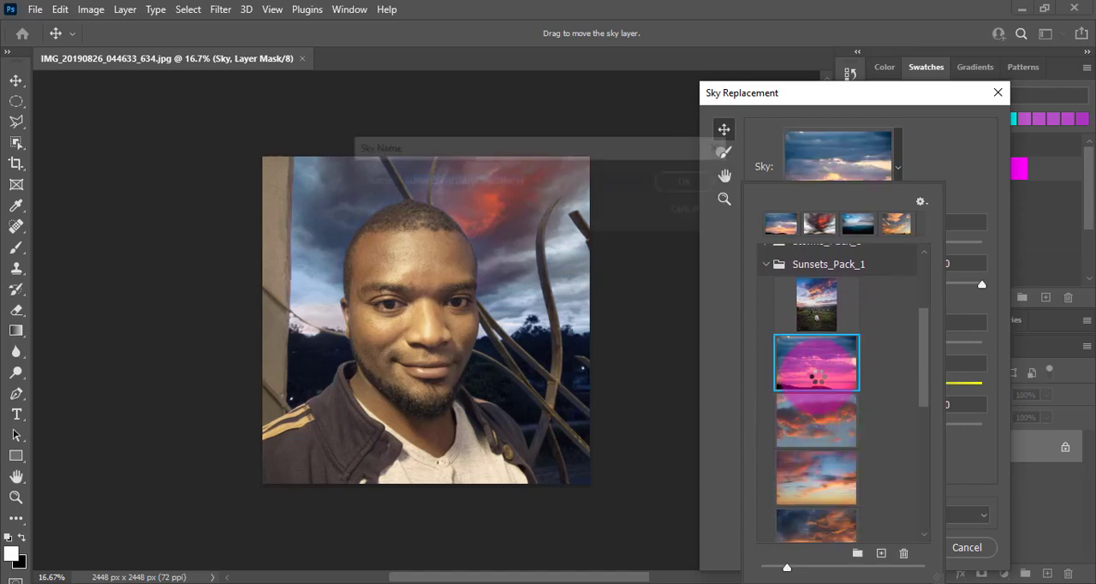
{"action": "left_click", "coordinate": [698, 213]}
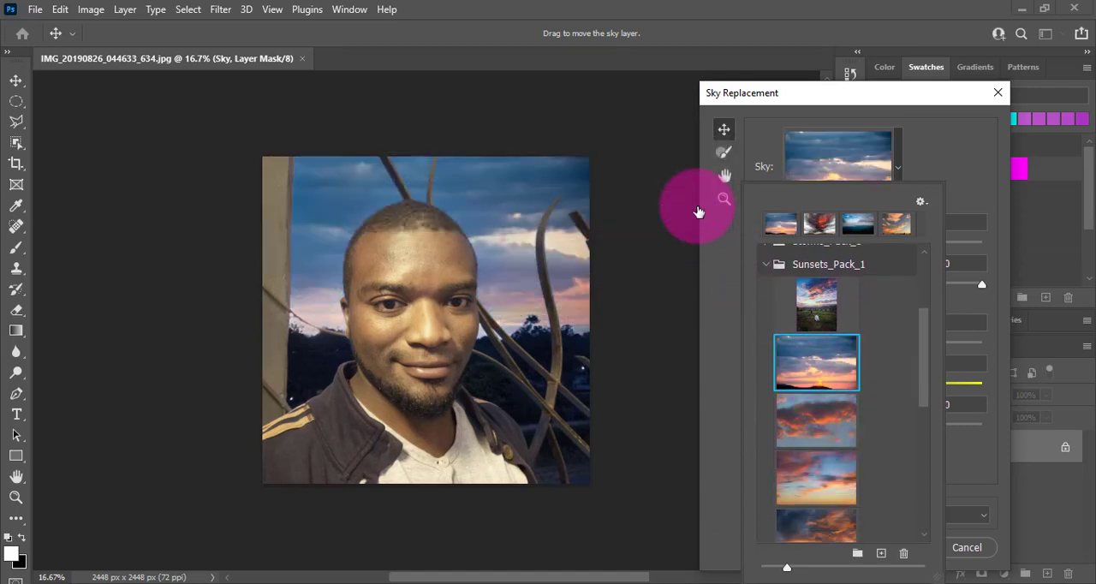
Step: Try the fourth sky of Sunsets_Pack_1, the scattered orange and pink clouds, on the portrait and collapse that group
{"action": "double_click", "coordinate": [822, 489]}
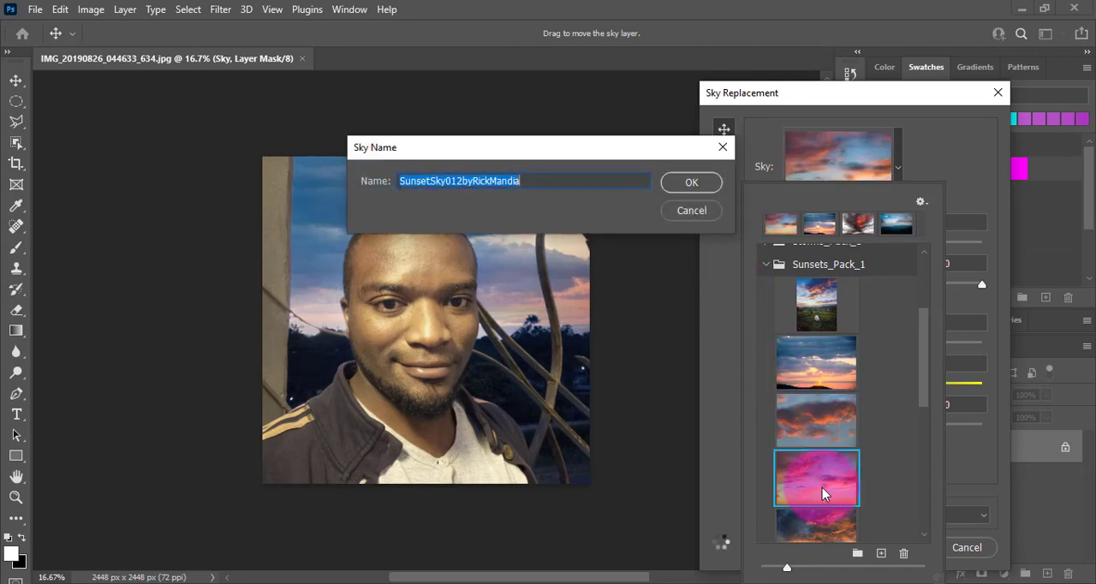
{"action": "left_click", "coordinate": [697, 212]}
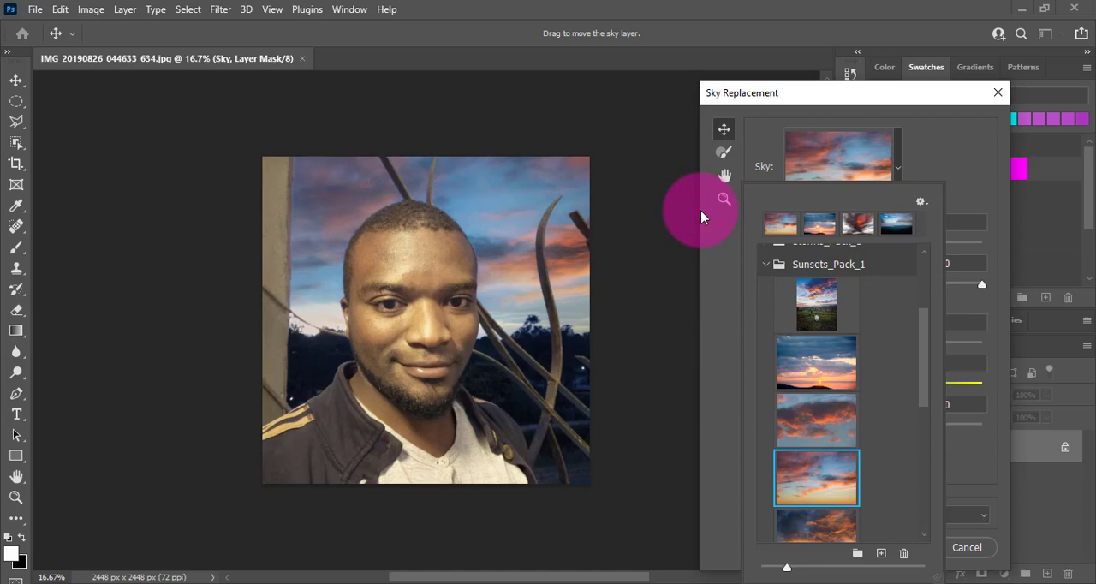
{"action": "left_click", "coordinate": [764, 265]}
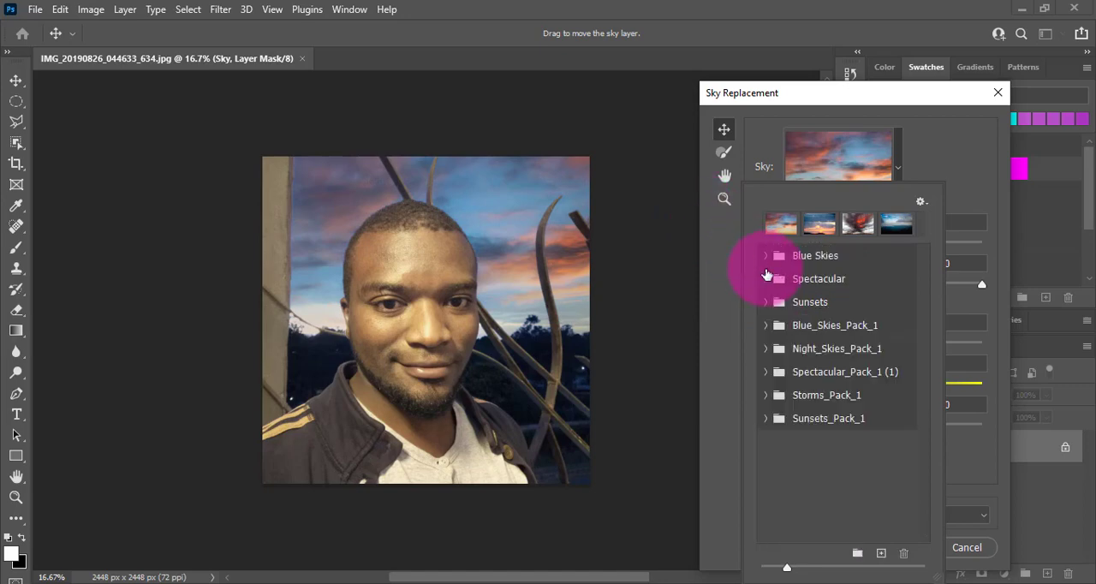
Step: Replace the portrait's sky with the first sky of Spectacular_Pack_1 (1), output as a duplicate layer
{"action": "left_click", "coordinate": [765, 371]}
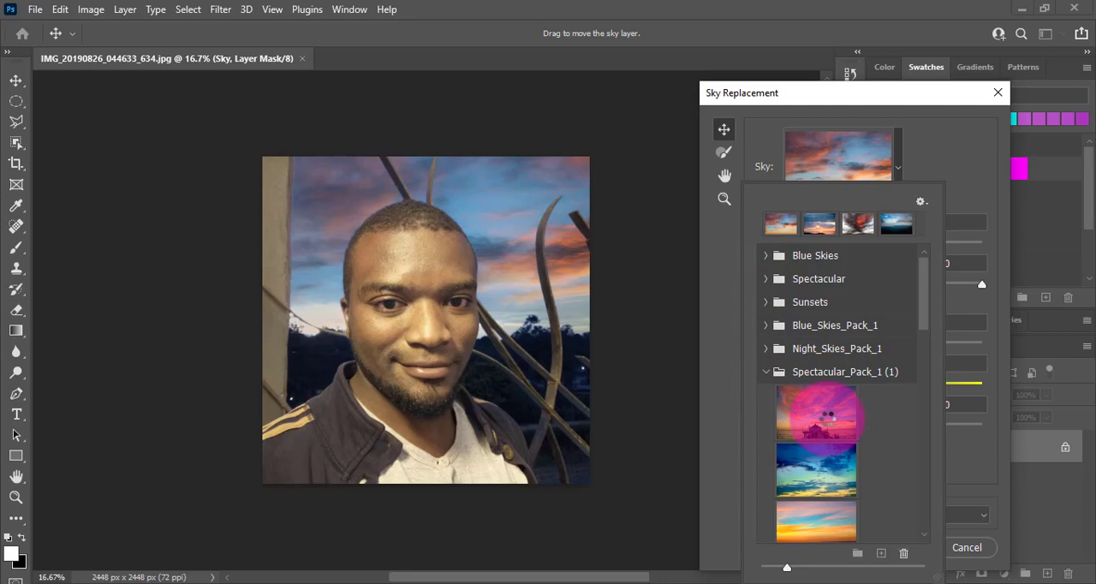
{"action": "double_click", "coordinate": [771, 387]}
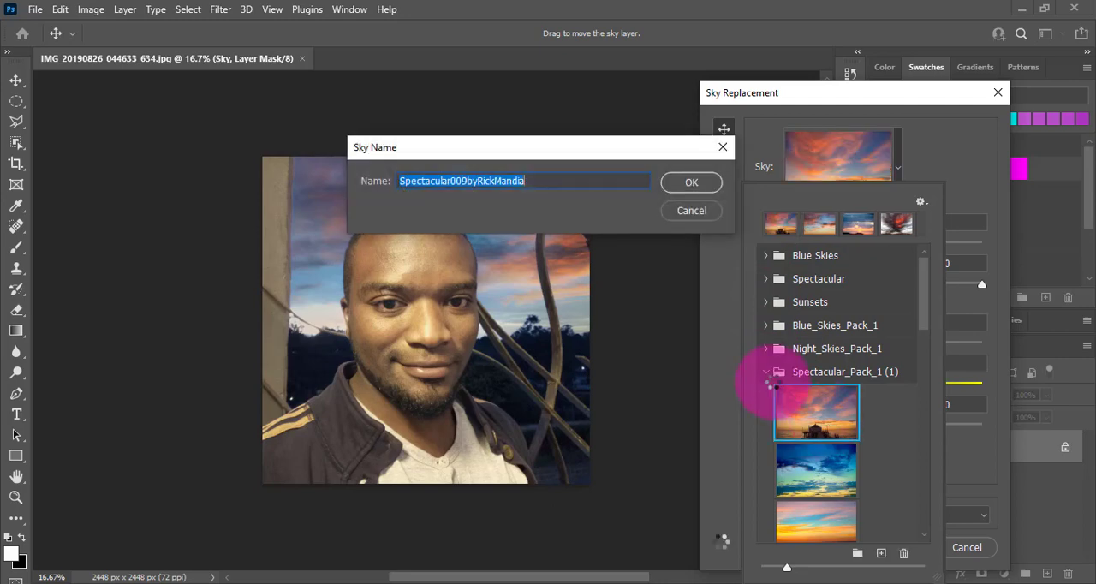
{"action": "left_click", "coordinate": [700, 211]}
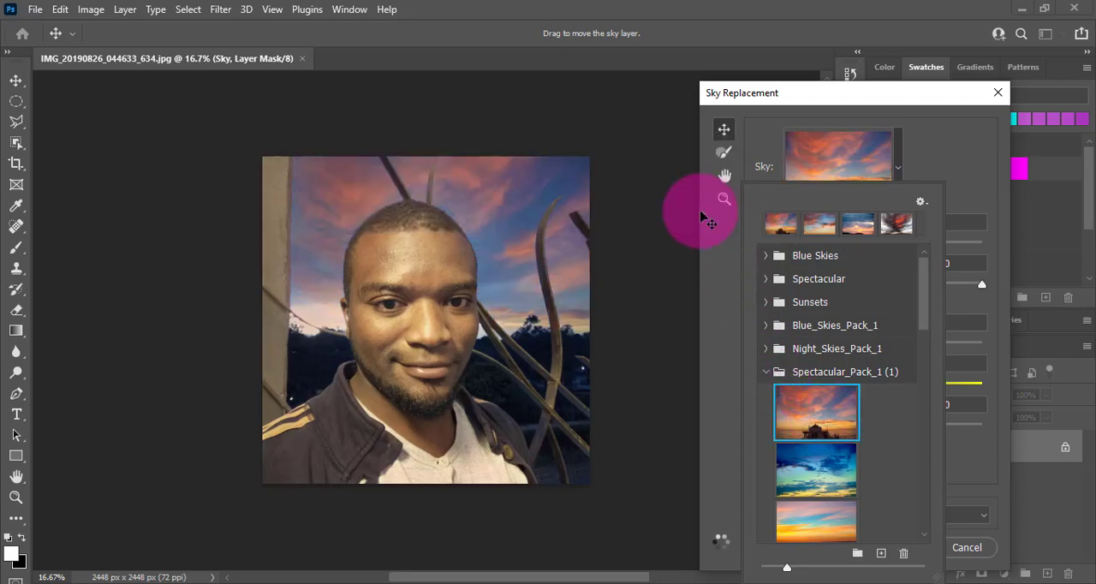
{"action": "left_click", "coordinate": [765, 371]}
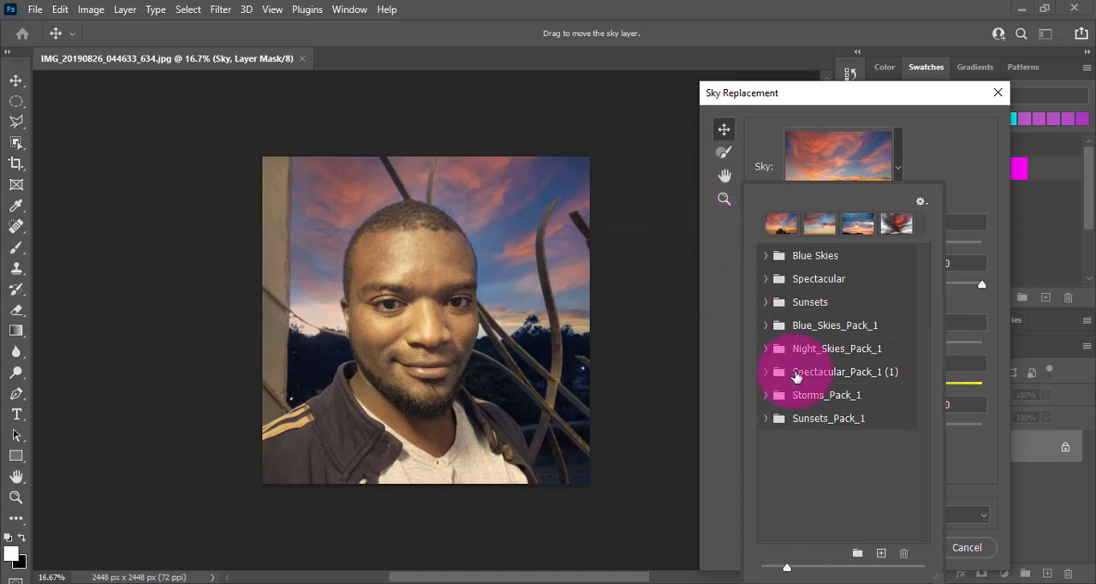
{"action": "left_click", "coordinate": [960, 197]}
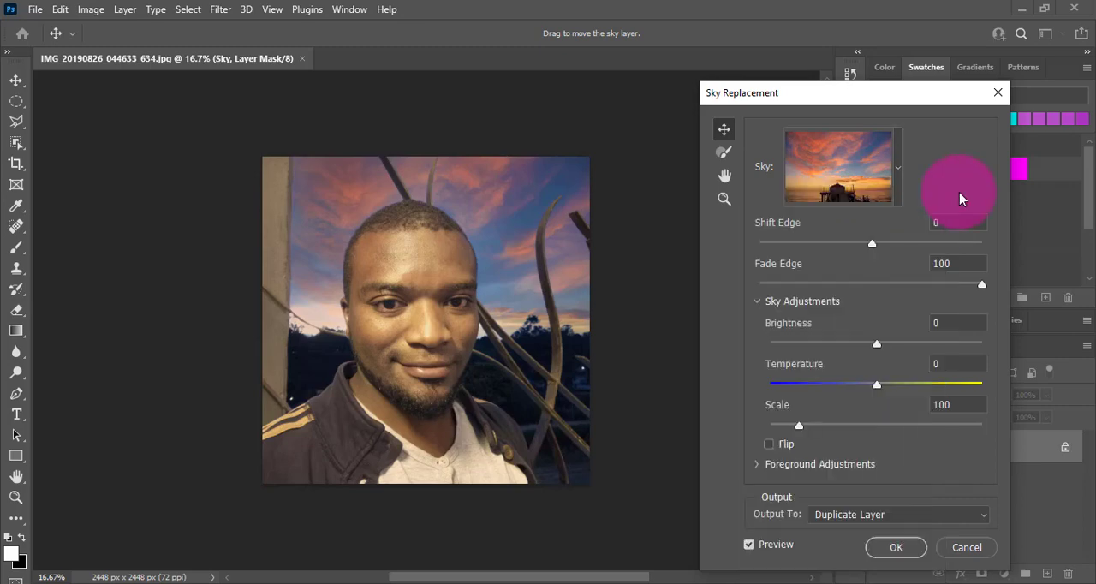
{"action": "left_click", "coordinate": [894, 548]}
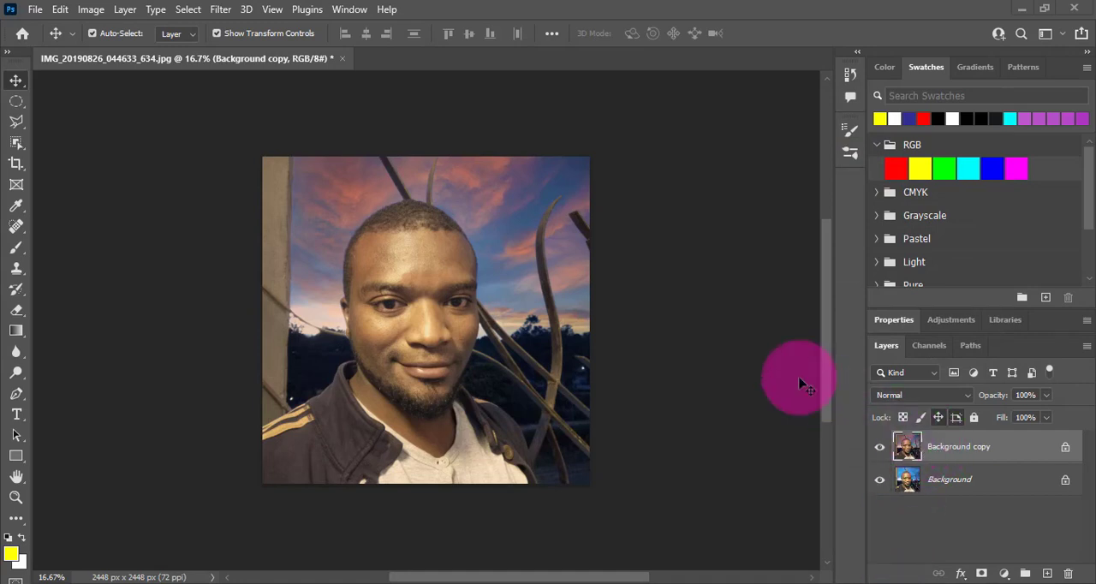
Step: Start Sky Replacement again on the duplicate layer and choose the fourth sky of Storms_Pack_1, the dark clouds over a field
{"action": "left_click", "coordinate": [60, 10]}
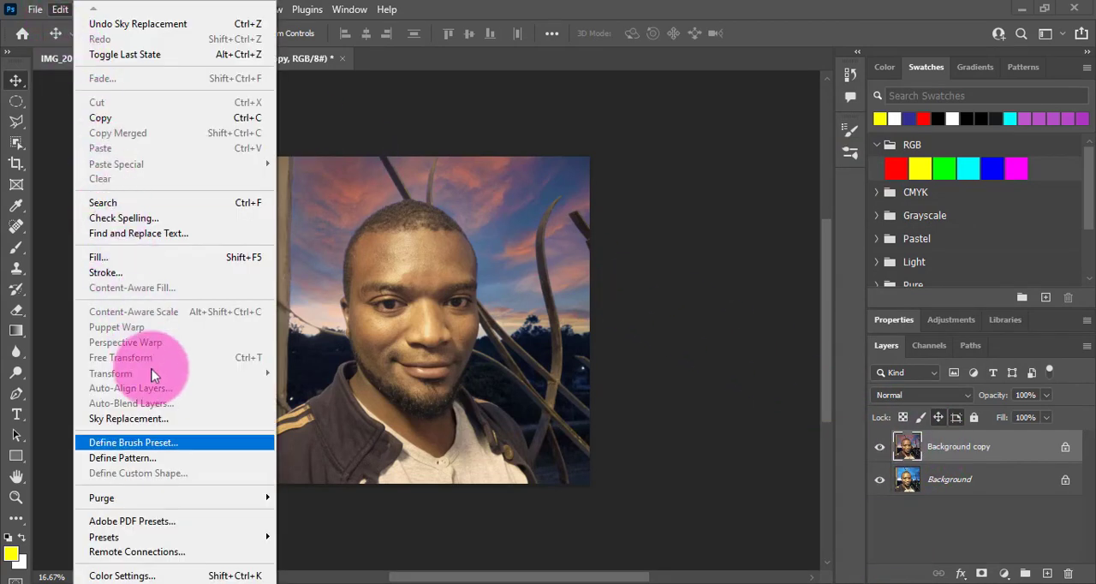
{"action": "left_click", "coordinate": [163, 419]}
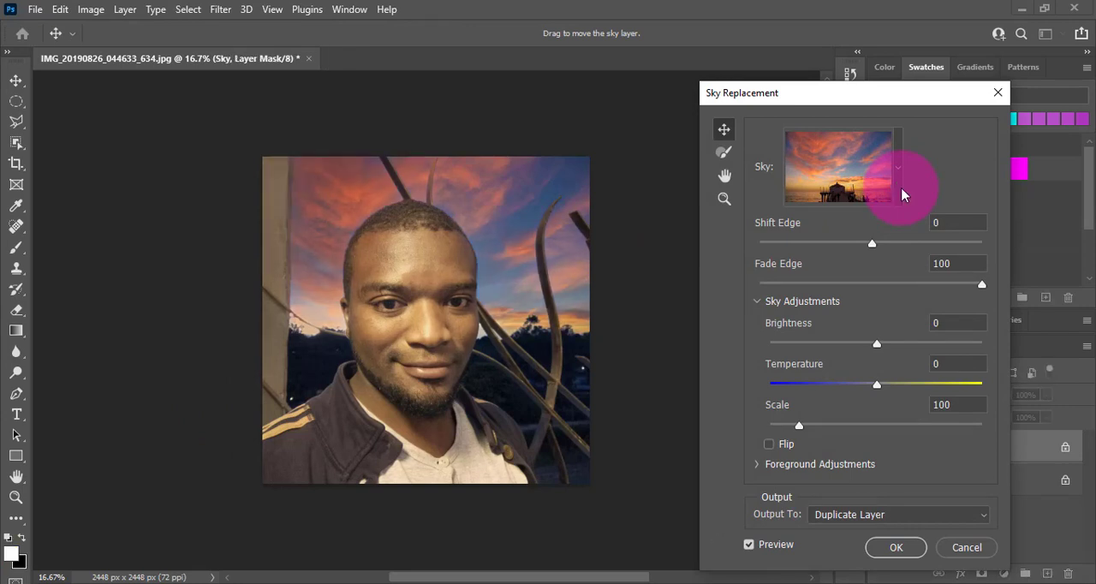
{"action": "left_click", "coordinate": [899, 190]}
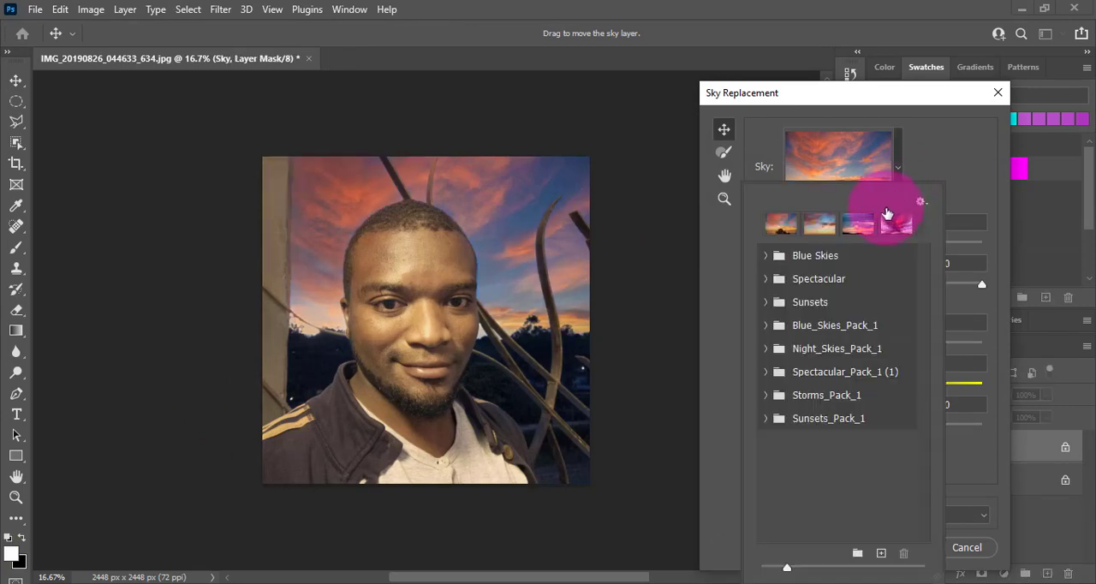
{"action": "left_click", "coordinate": [768, 401]}
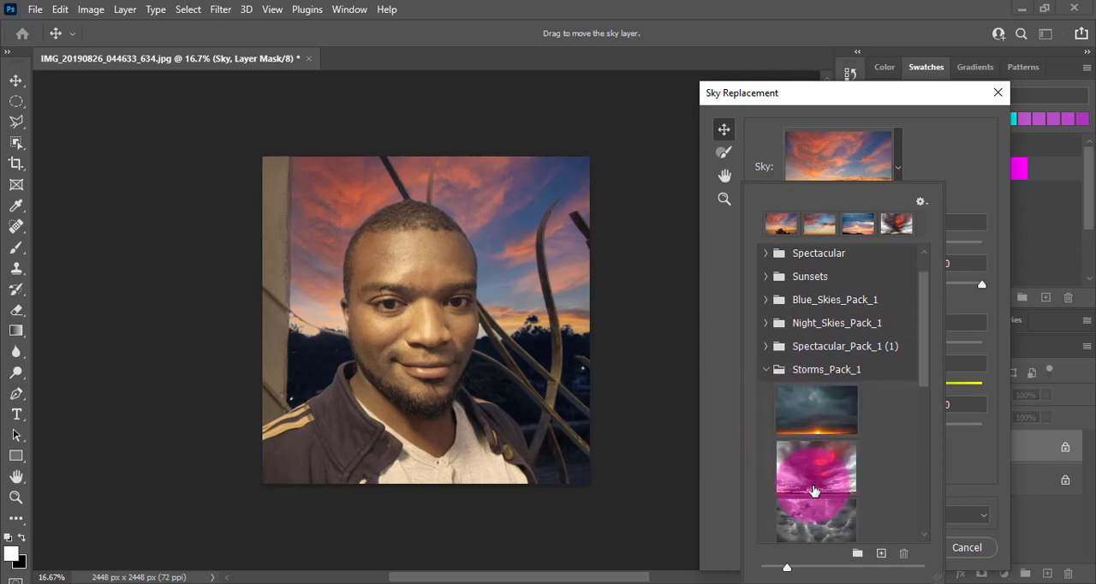
{"action": "scroll", "coordinate": [810, 488], "scroll_direction": "down", "scroll_amount": 3}
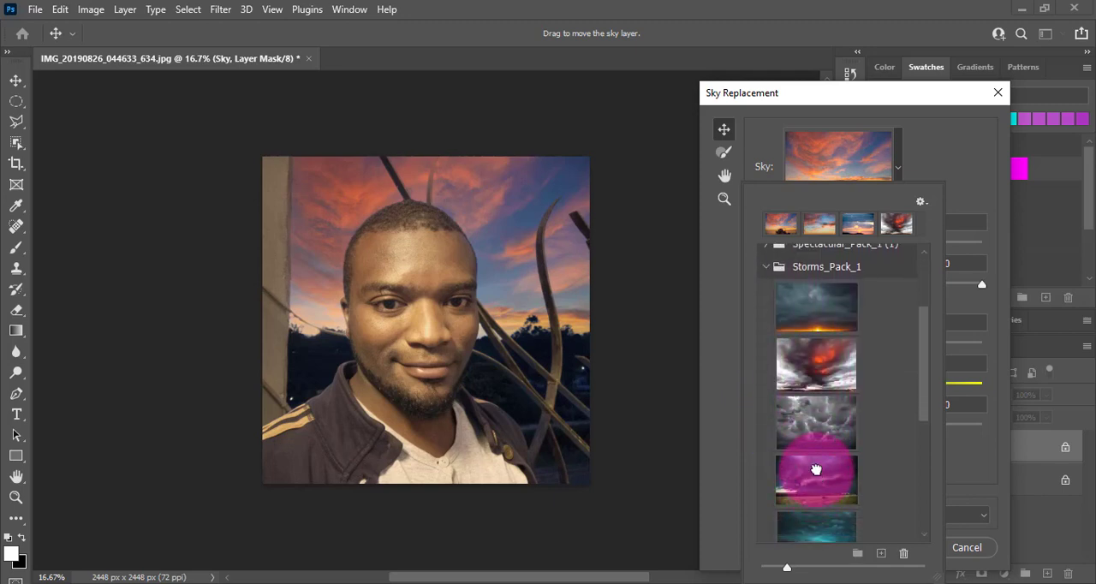
{"action": "left_click", "coordinate": [817, 476]}
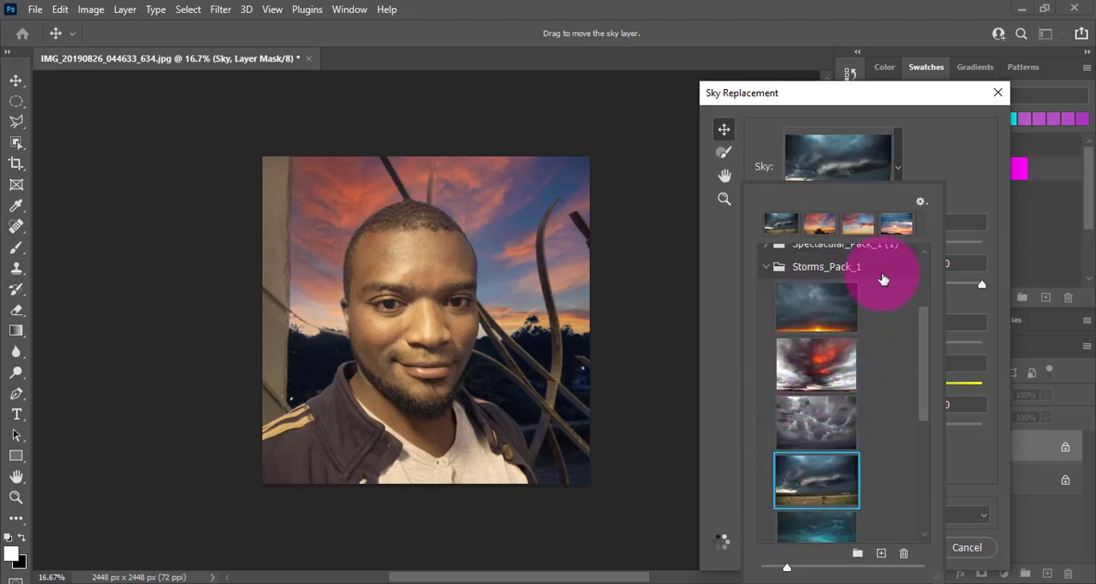
Step: Set the sky replacement output to New Layers and apply it
{"action": "left_click", "coordinate": [922, 156]}
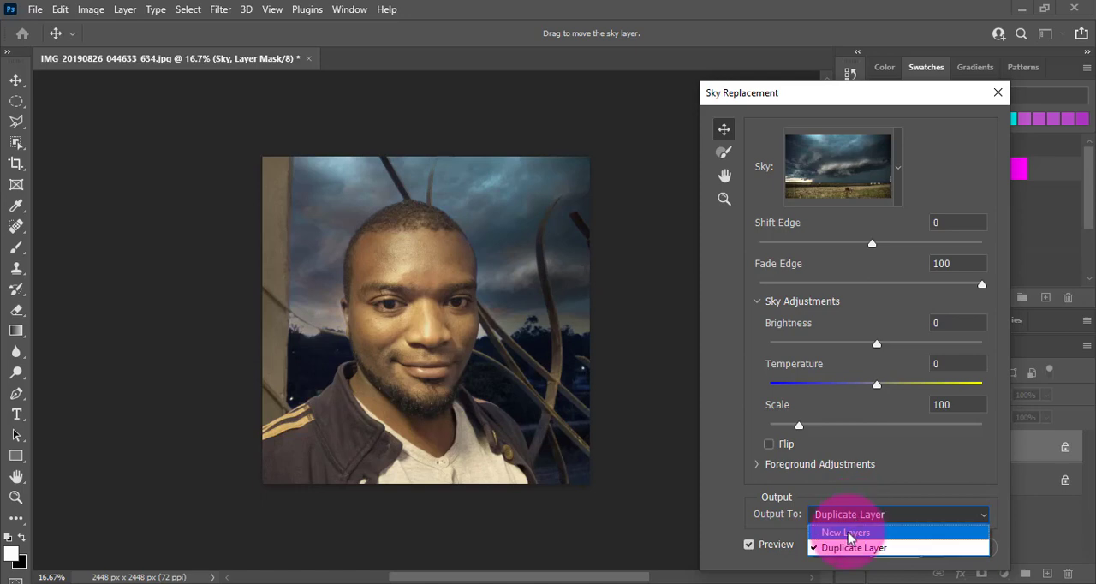
{"action": "left_click", "coordinate": [848, 533]}
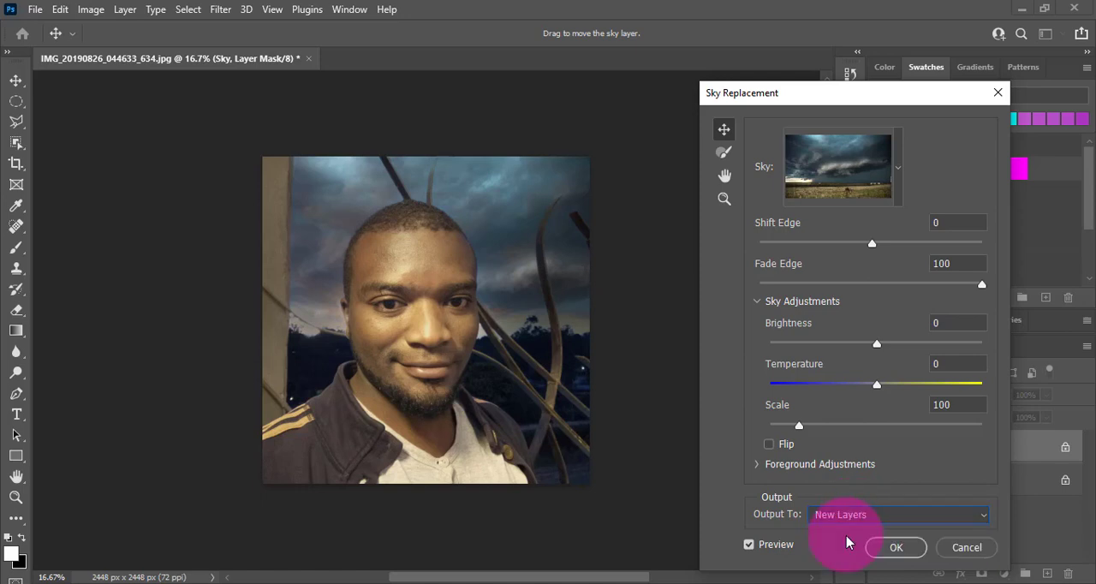
{"action": "left_click", "coordinate": [895, 551]}
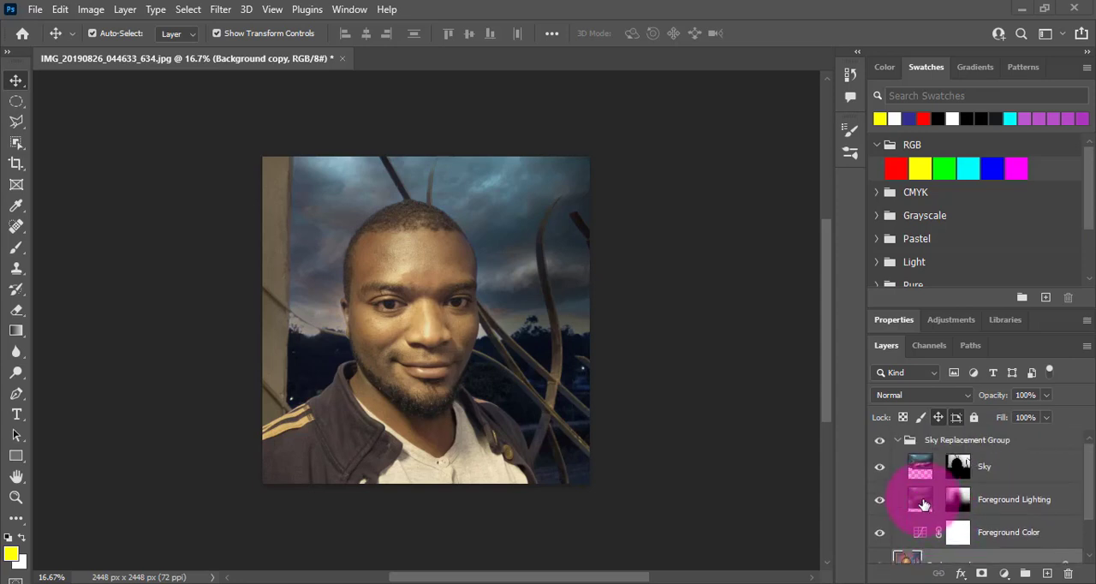
Step: Reduce the Foreground Lighting layer's opacity to 20% in its blending options
{"action": "left_click", "coordinate": [922, 504]}
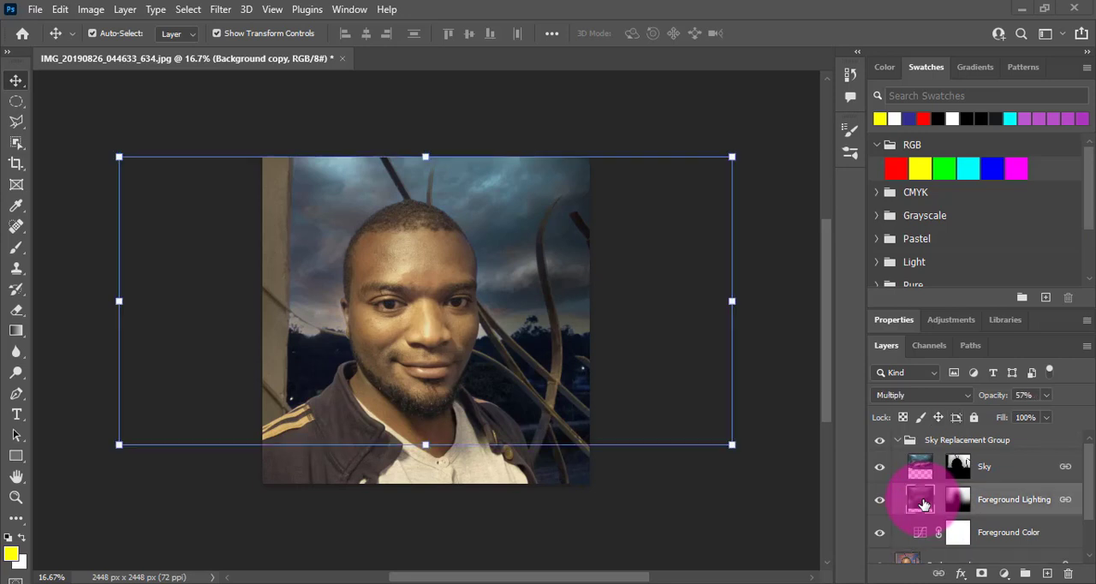
{"action": "double_click", "coordinate": [922, 504]}
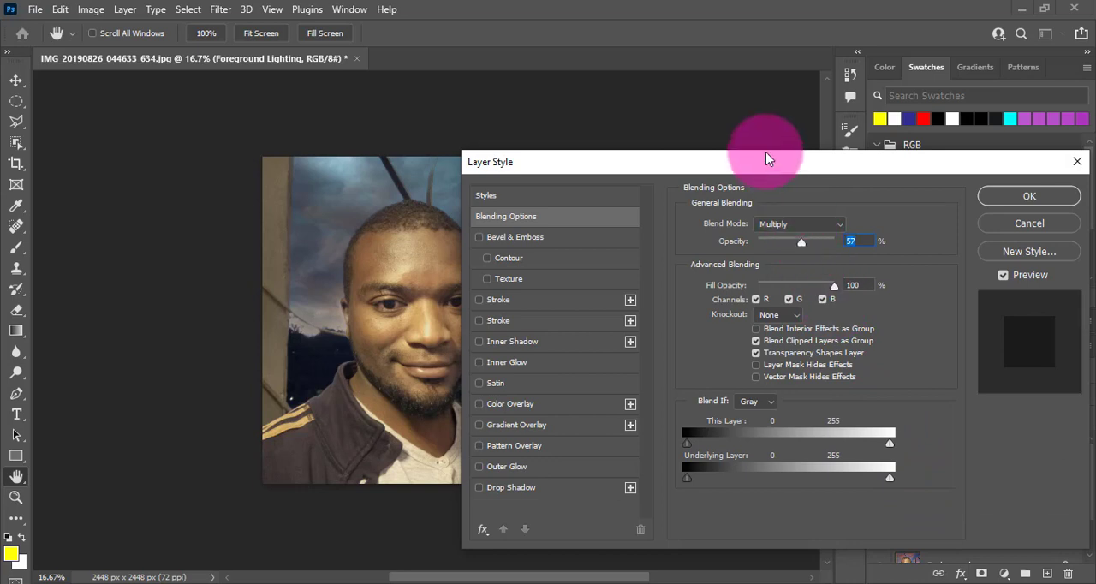
{"action": "left_click_drag", "start_coordinate": [769, 159], "coordinate": [883, 152]}
{"action": "left_click_drag", "start_coordinate": [914, 237], "coordinate": [887, 236]}
{"action": "left_click_drag", "start_coordinate": [846, 160], "coordinate": [658, 151]}
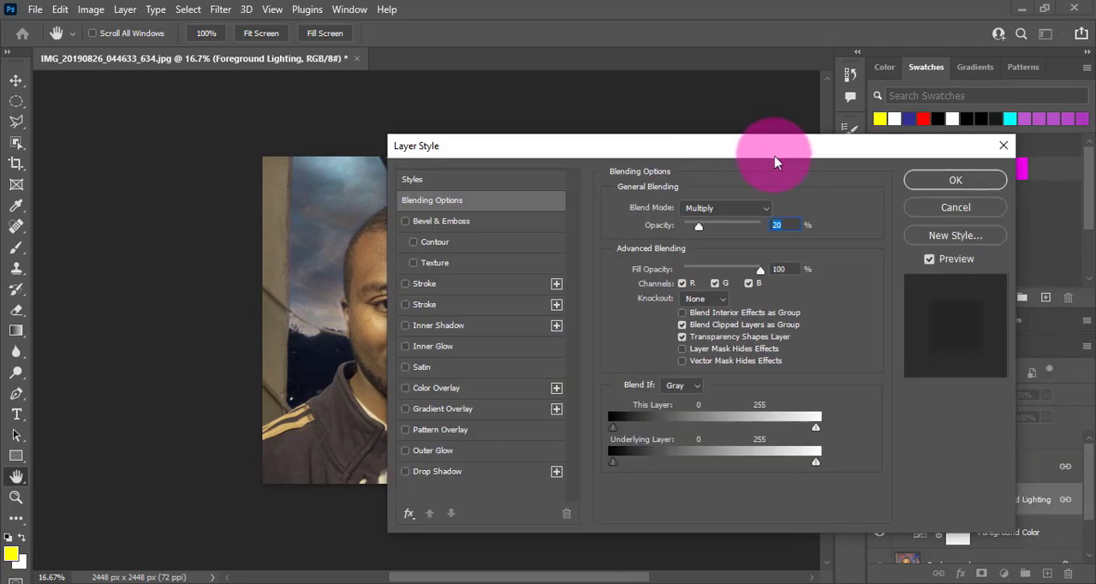
{"action": "left_click", "coordinate": [949, 181]}
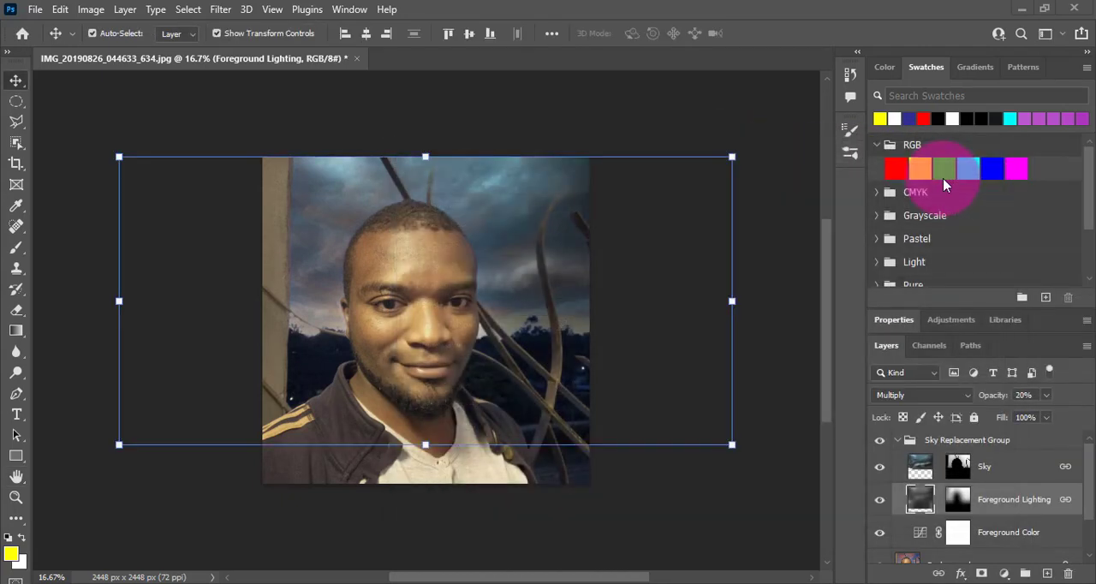